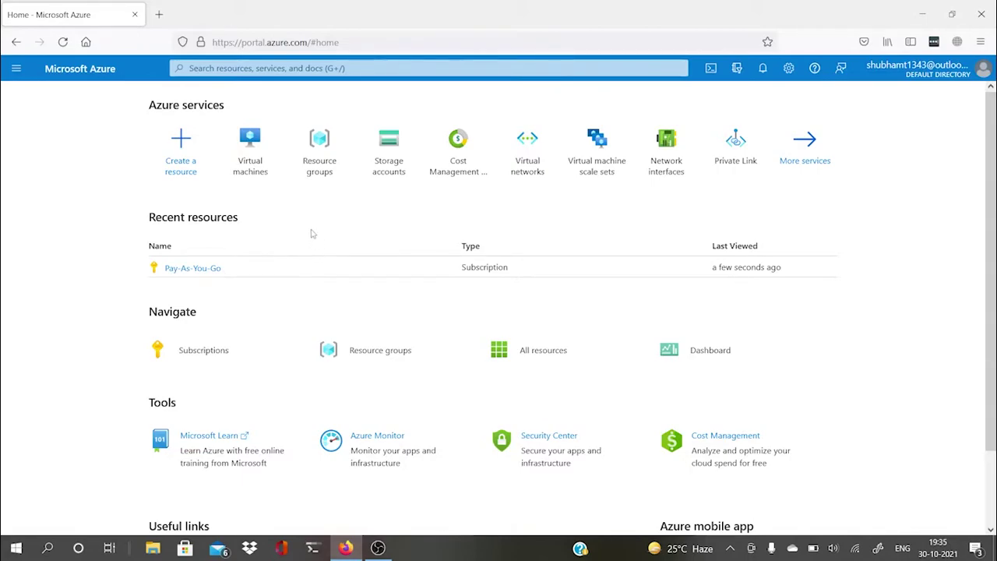
Step: Open the portal navigation menu to show services such as Virtual machines
click(16, 67)
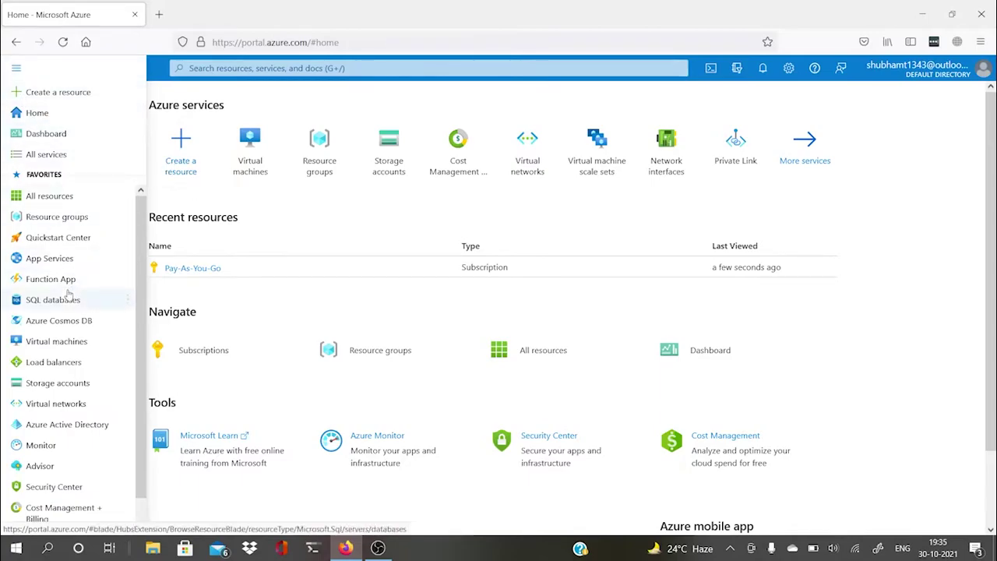
mouse_move(68, 348)
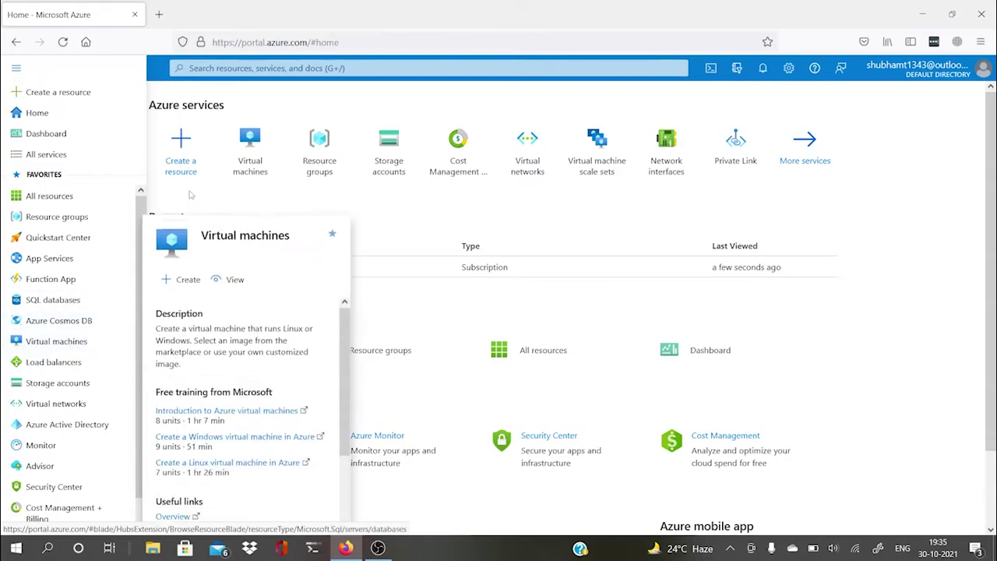
mouse_move(267, 160)
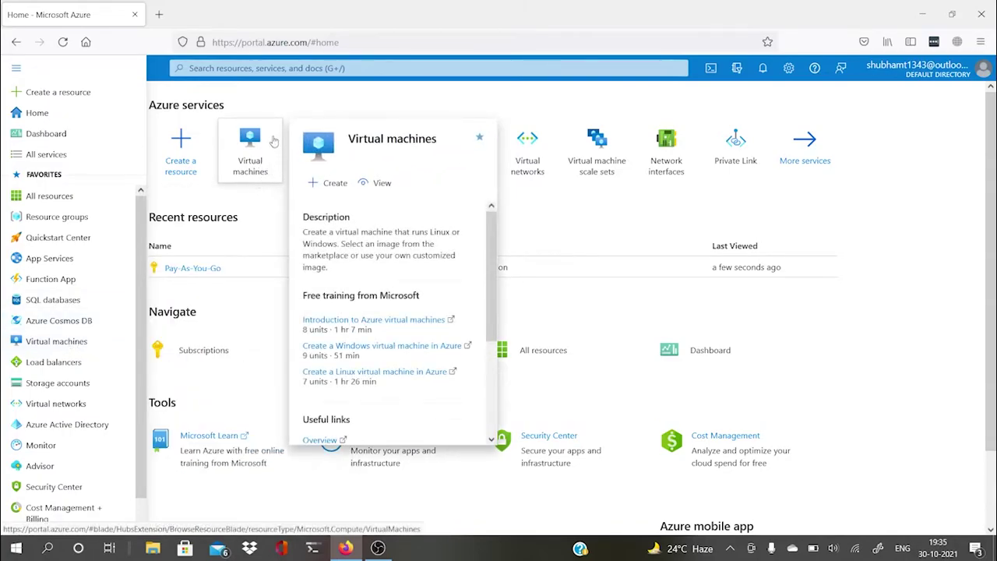
Step: Search for 'virtual mac' and open the Virtual machines service page
click(287, 68)
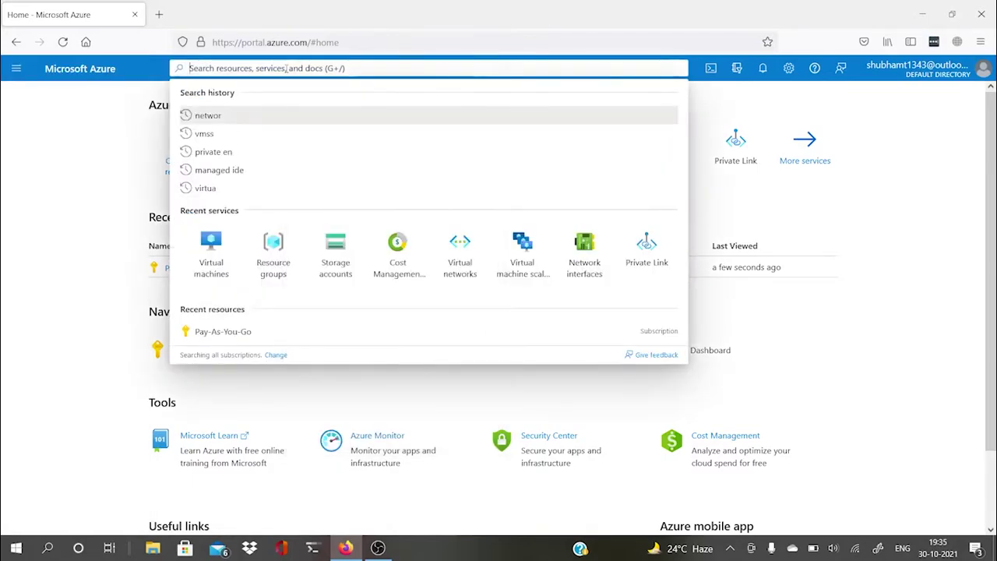
text(virtual mac)
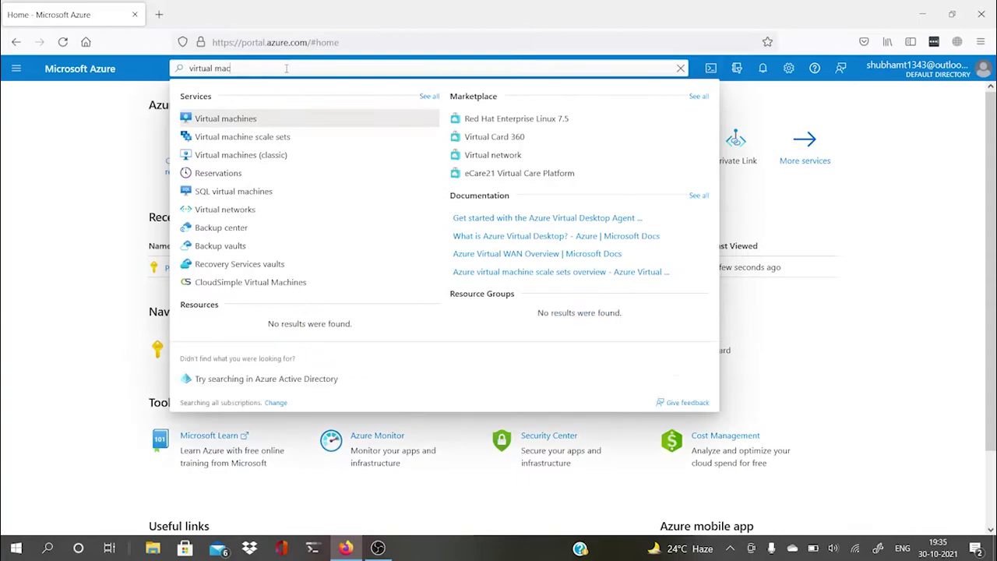
click(226, 123)
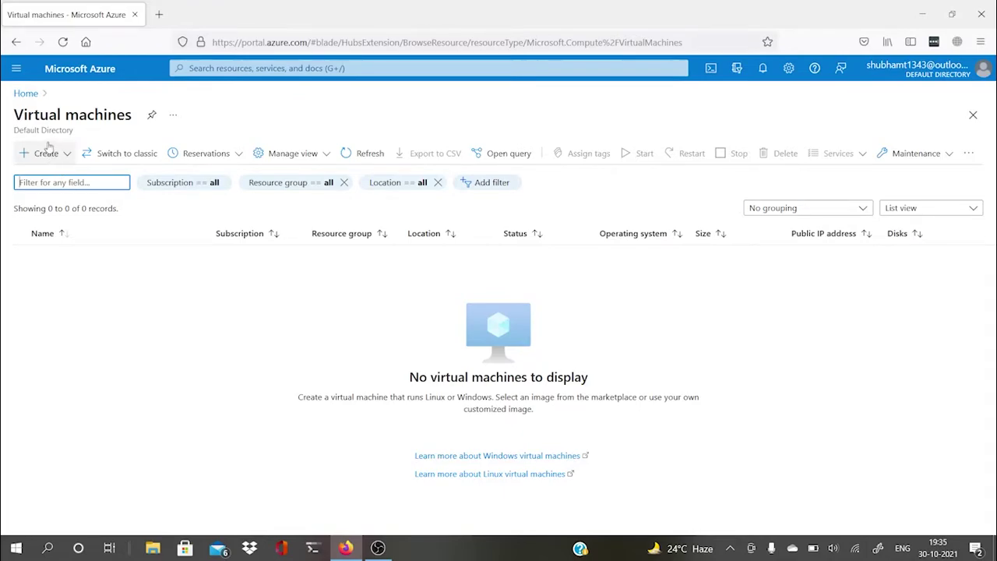
Step: Start creating a new virtual machine from the Create menu
click(44, 154)
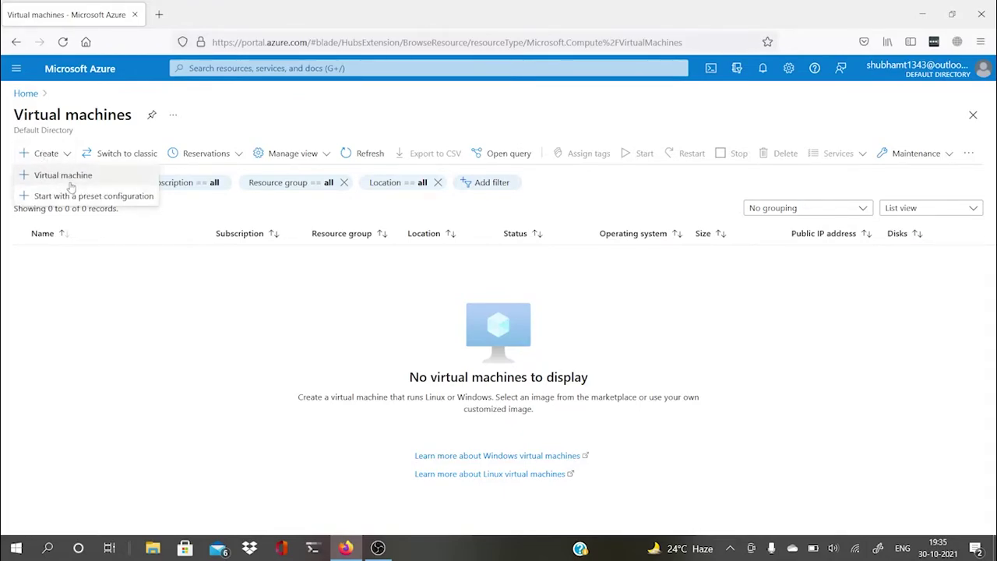
click(66, 178)
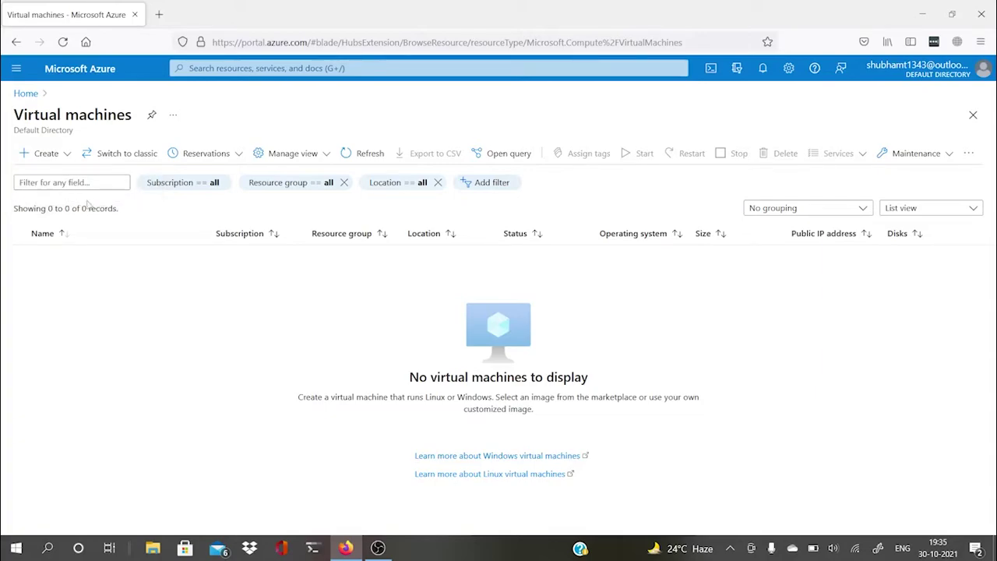
click(43, 153)
click(37, 176)
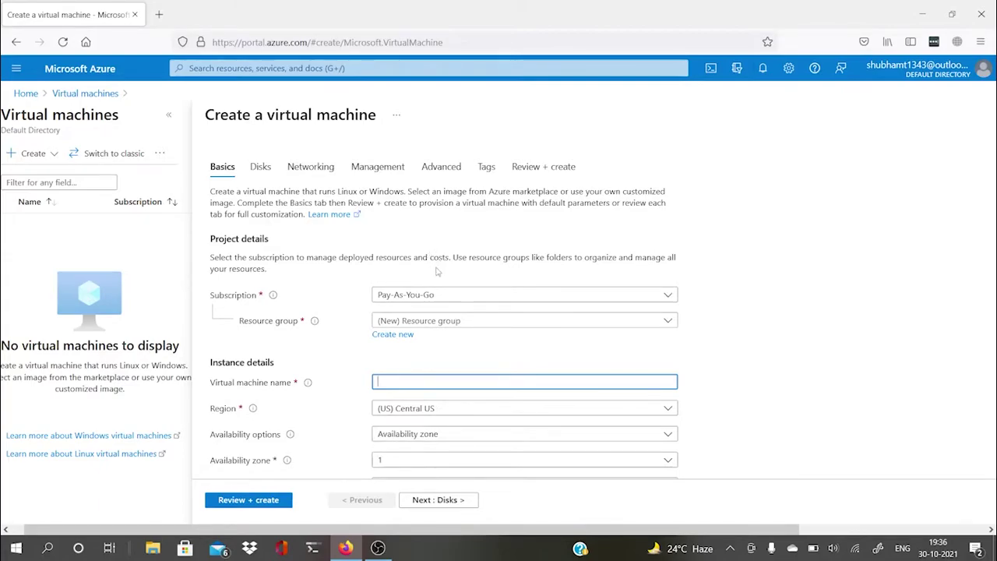
Step: Select the Pay-As-You-Go subscription and check the existing resource groups
click(421, 298)
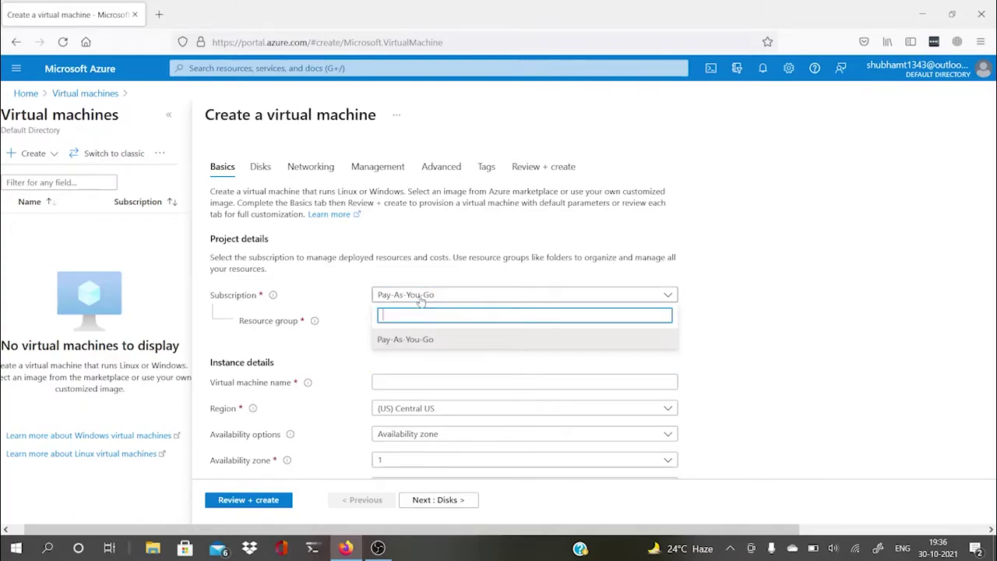
click(406, 341)
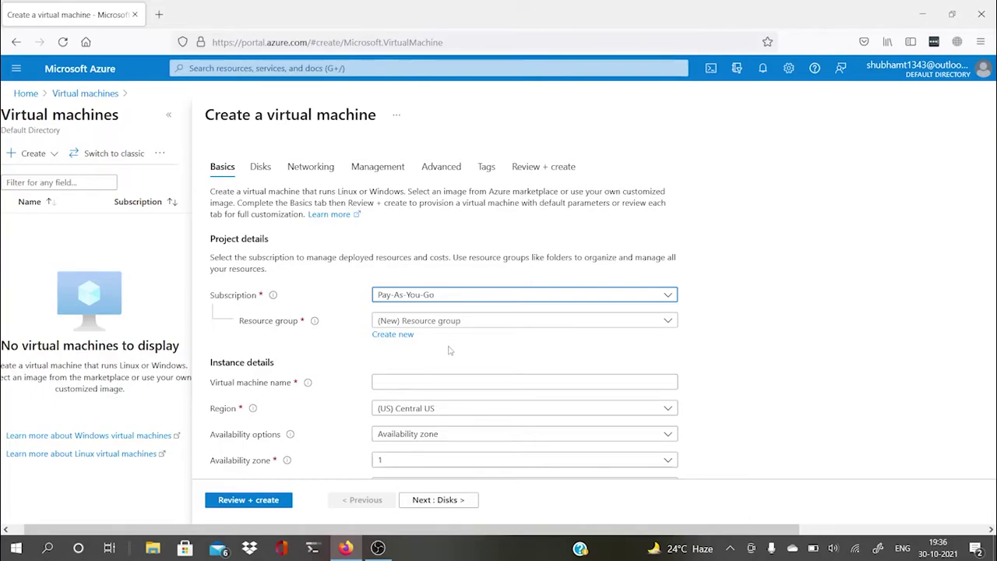
click(471, 327)
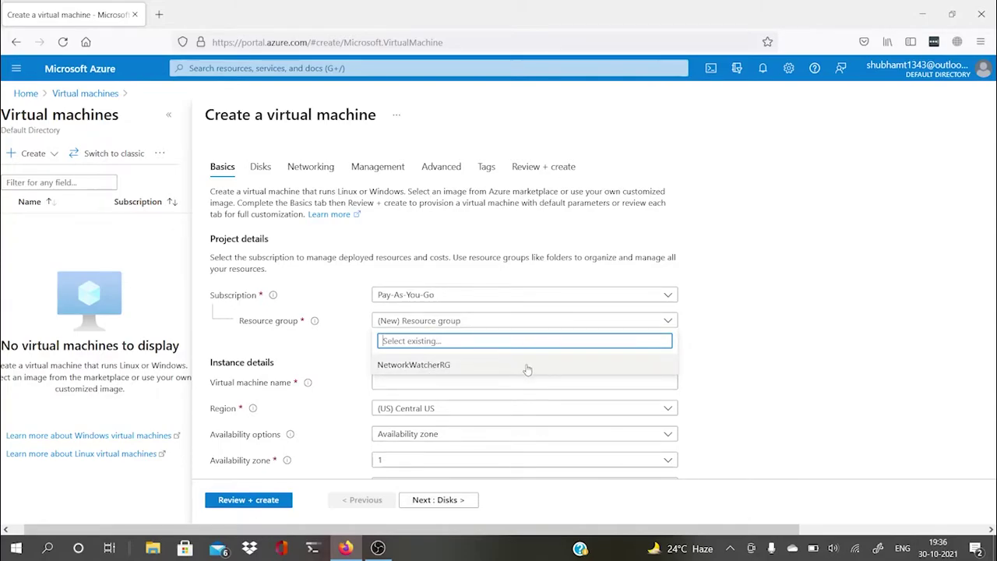
click(816, 363)
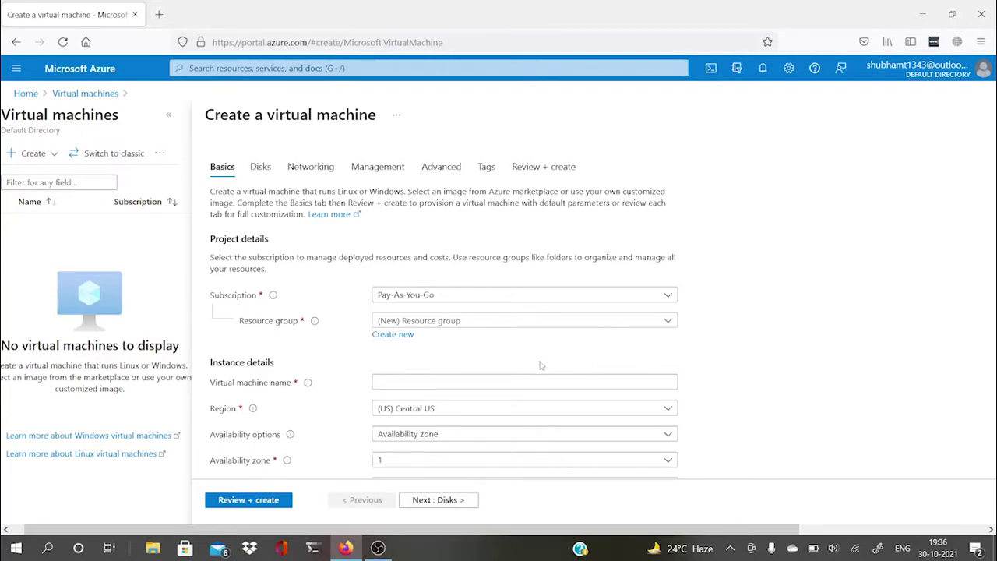
Step: Create a new resource group named 'AzureVmResourcegroup'
click(392, 335)
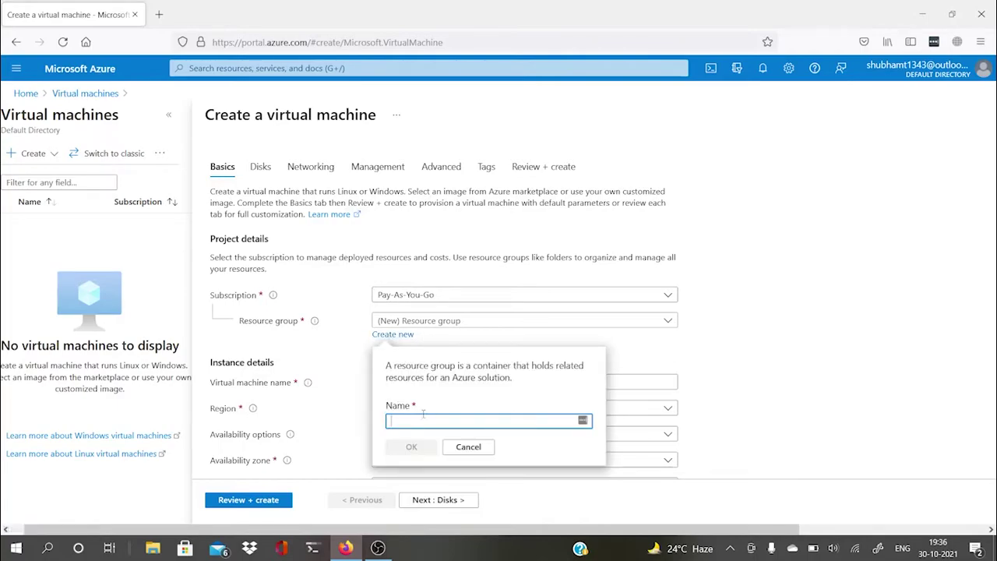
text(AzureVmResource)
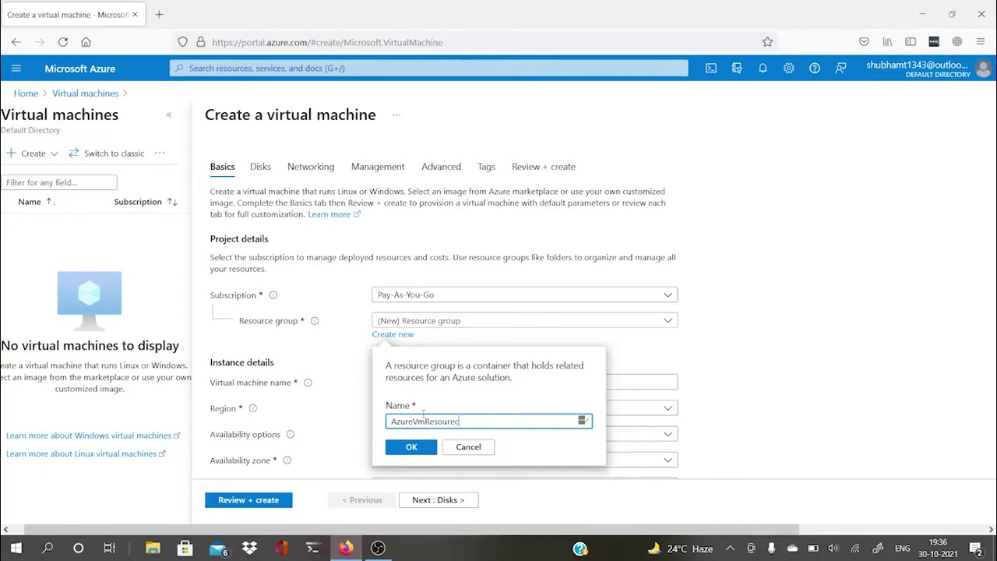
text(group)
click(418, 447)
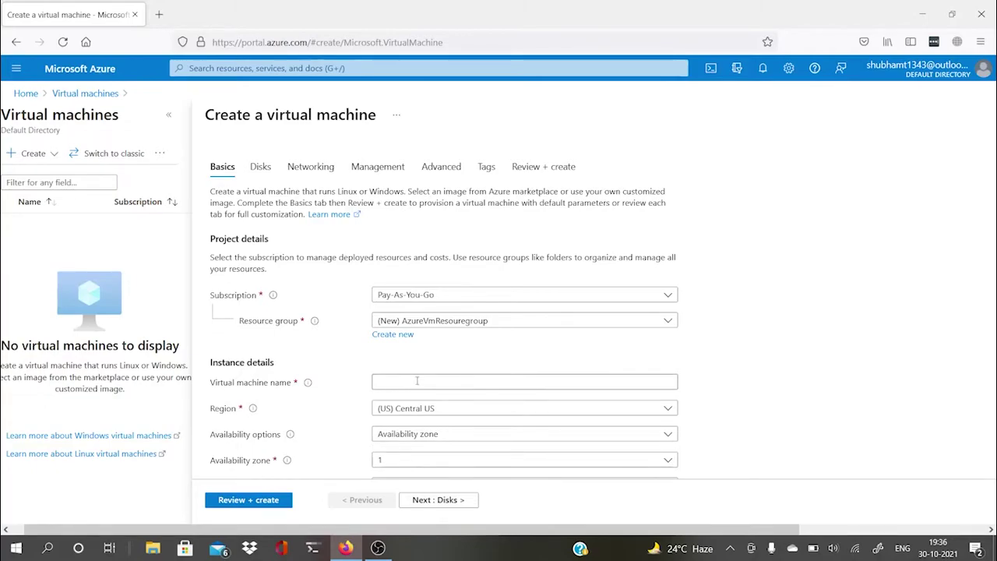
Step: Name the VM 'Myawesomevm' and keep (US) Central US as its region
click(417, 381)
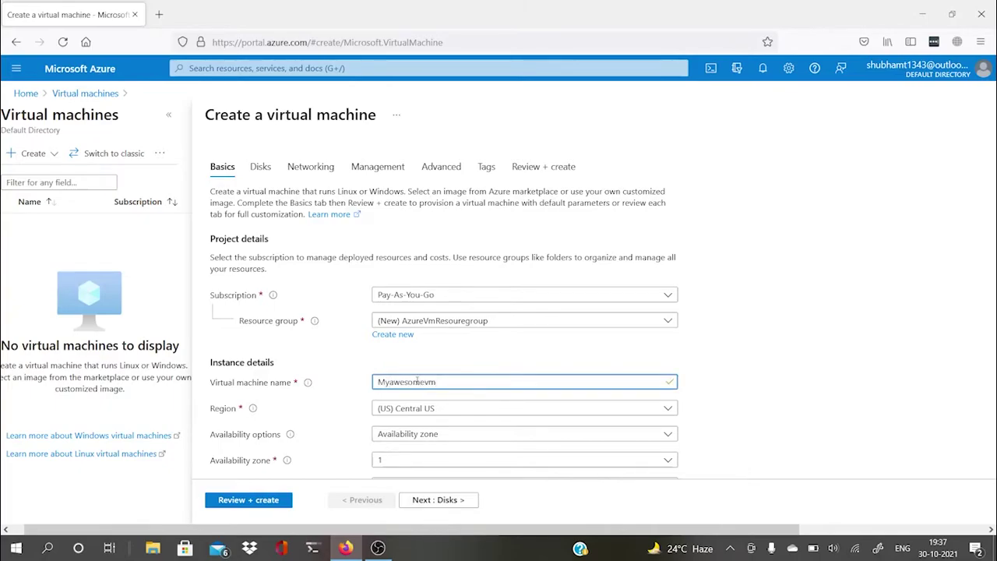
click(567, 418)
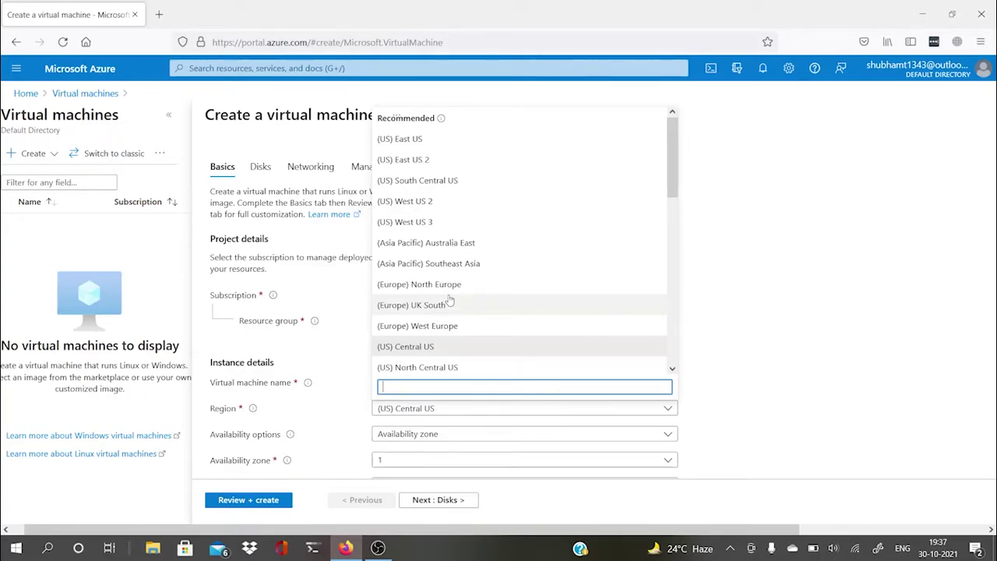
click(427, 356)
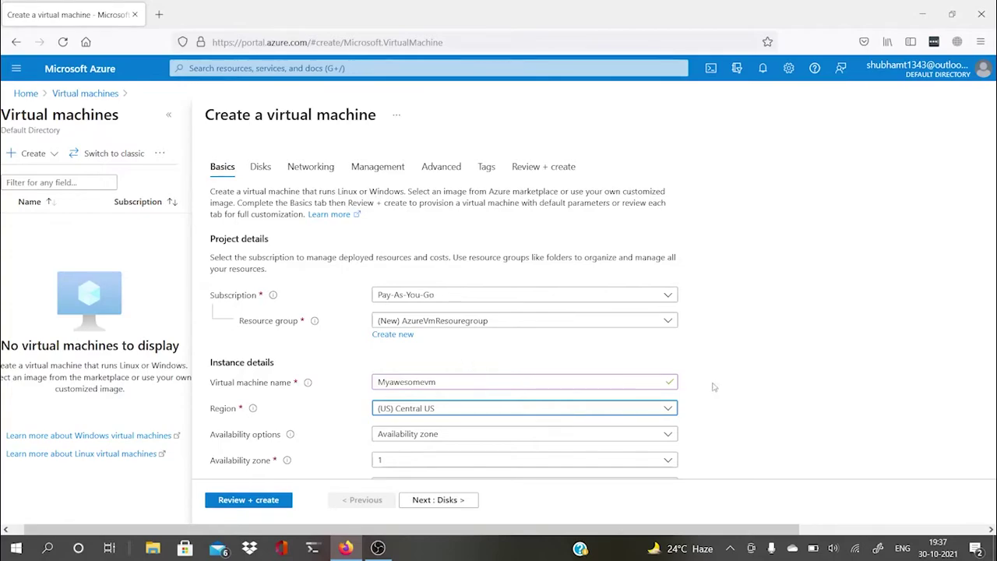
scroll(721, 385, down, 2)
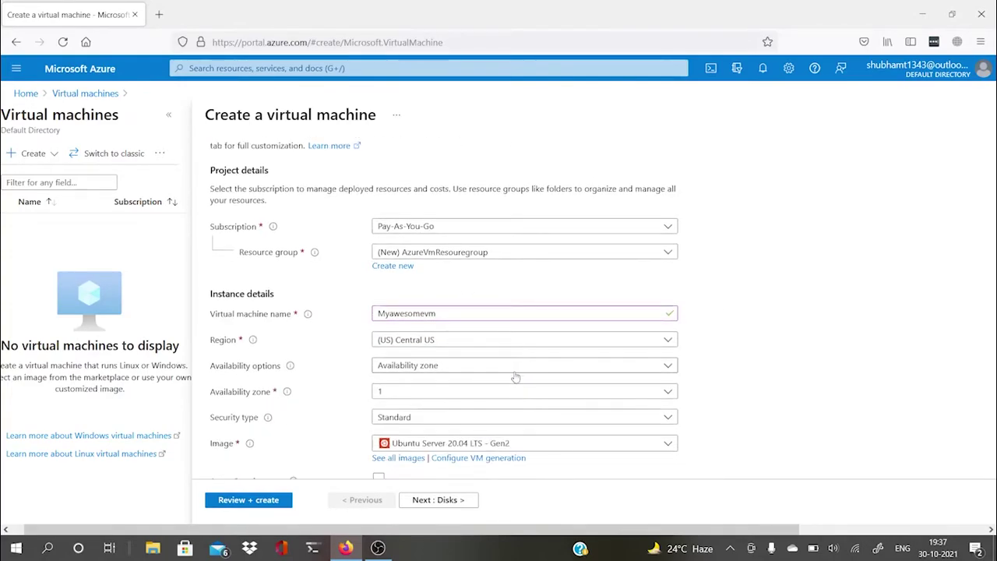
click(477, 367)
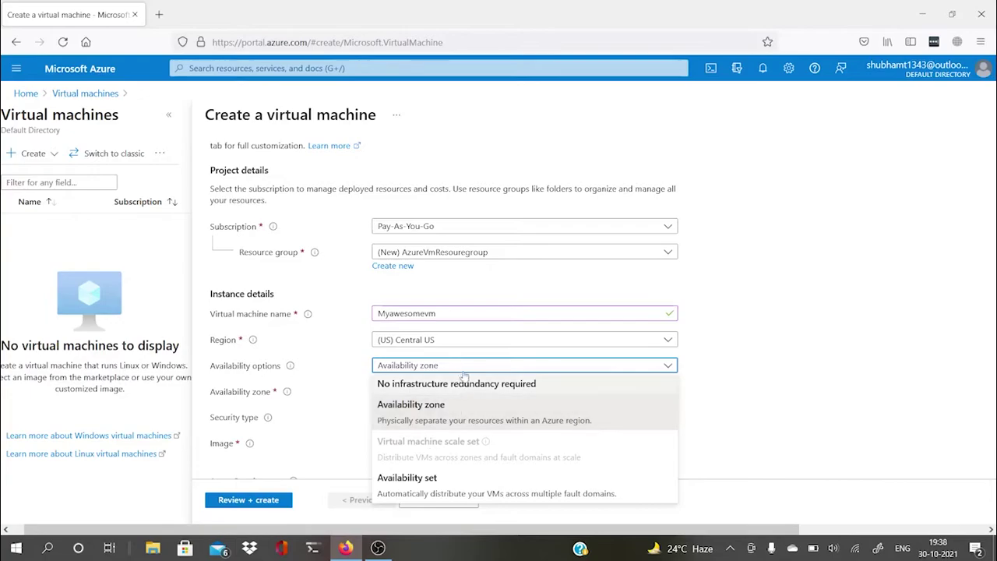
Step: Choose 'No infrastructure redundancy required' and keep the Standard security type
click(411, 385)
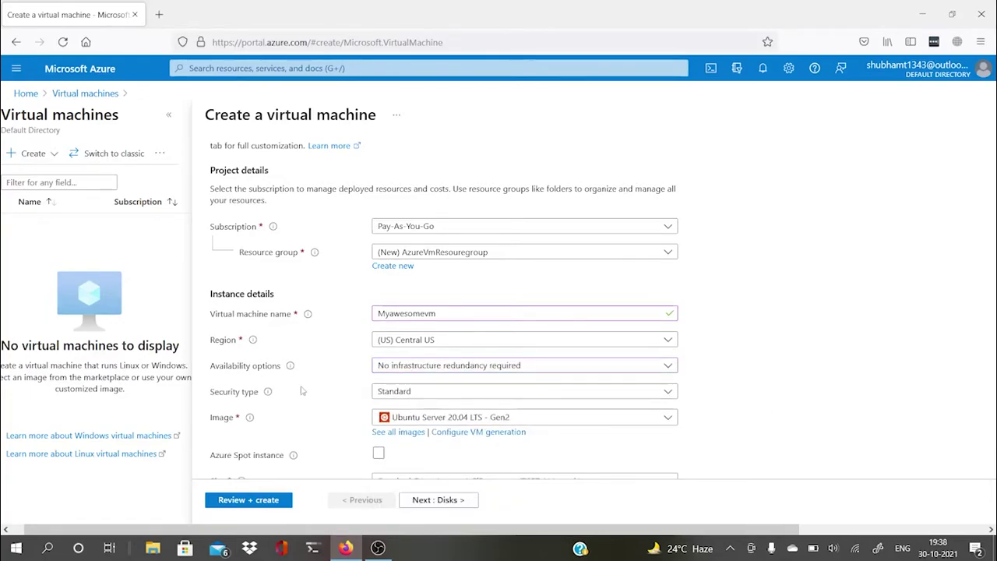
click(449, 393)
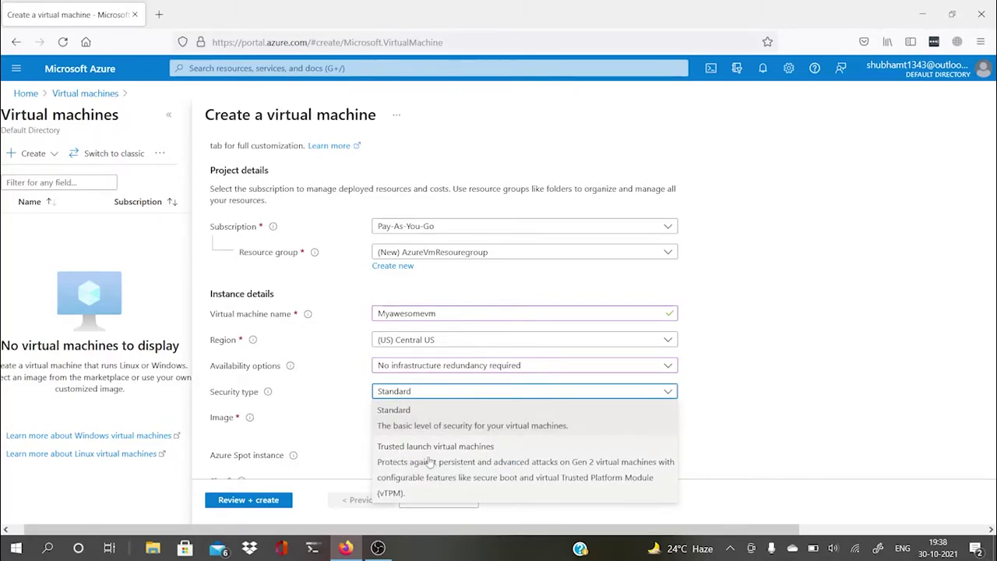
click(641, 416)
scroll(748, 396, down, 1)
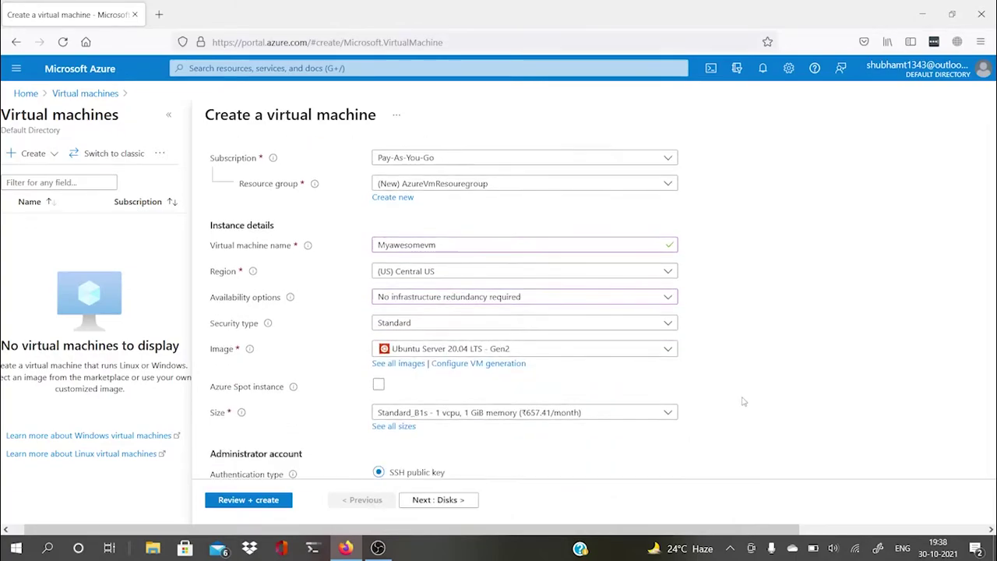
click(647, 350)
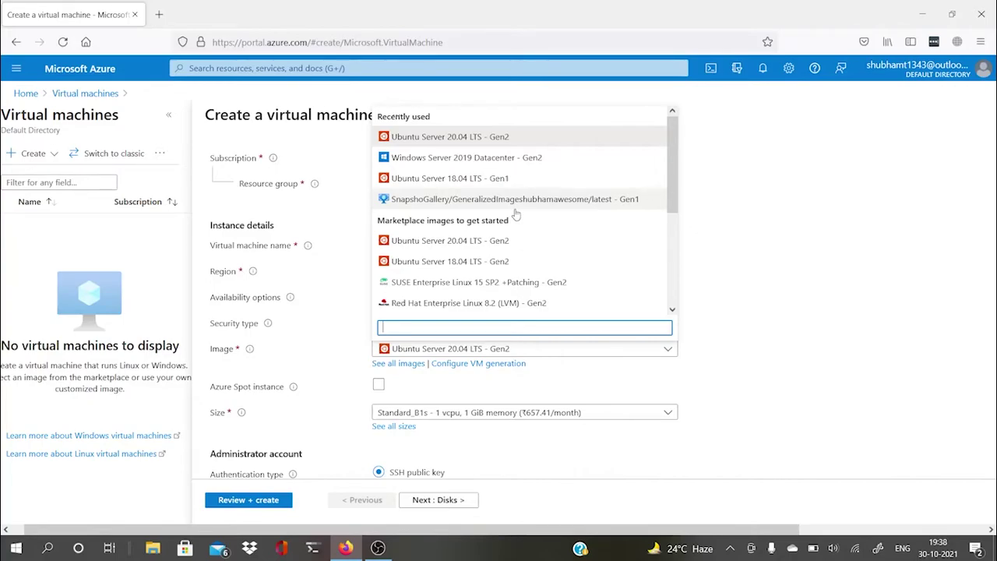
Step: Keep Ubuntu Server 20.04 LTS - Gen2 as the image and Standard_B1s as the size
click(503, 139)
scroll(716, 351, down, 3)
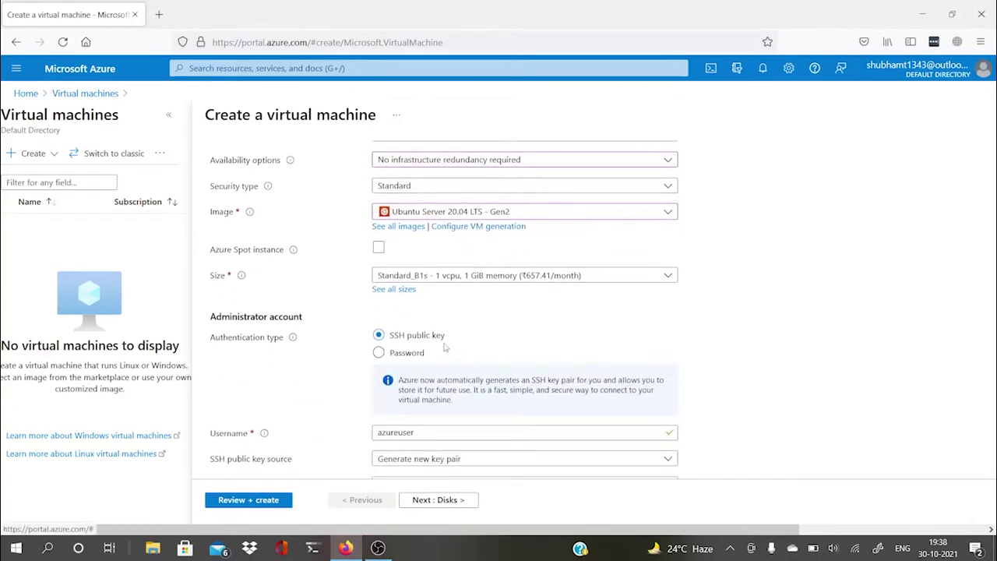
mouse_move(293, 251)
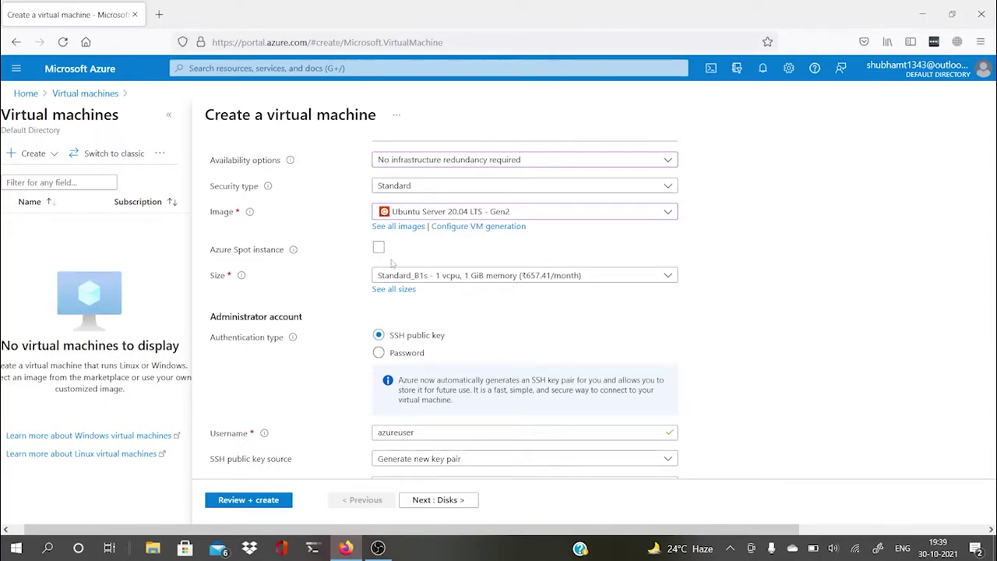
click(470, 278)
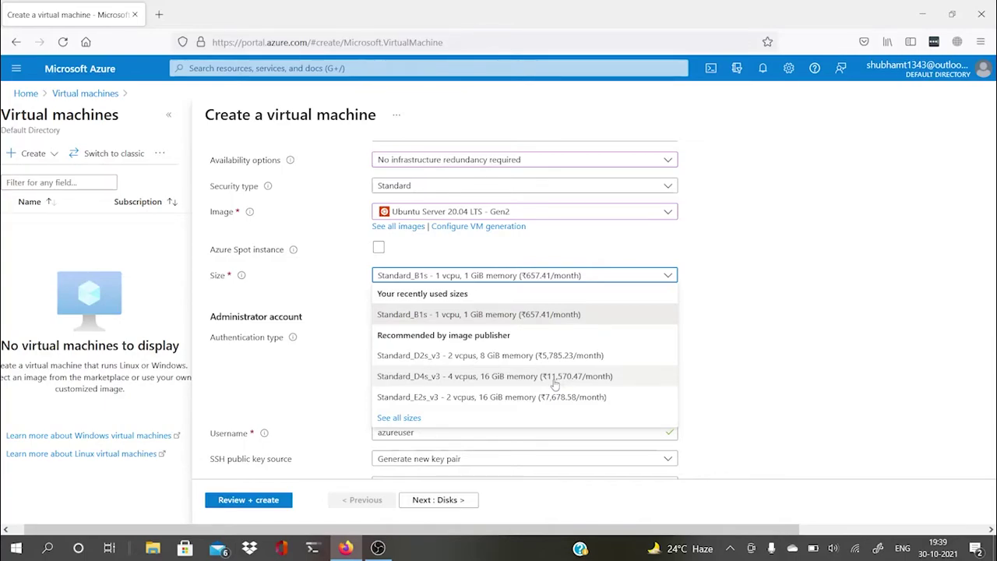
click(444, 323)
scroll(726, 319, down, 1)
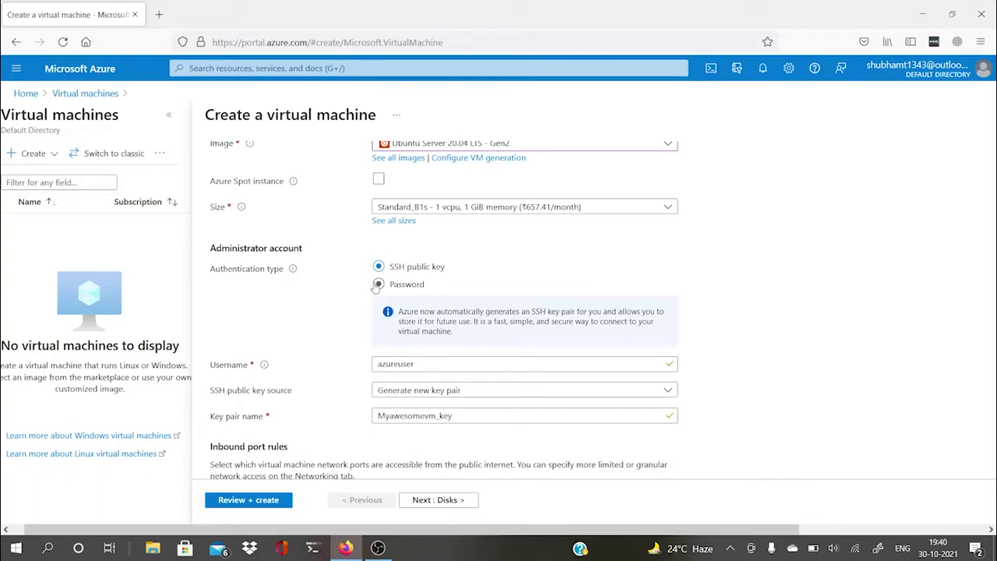
Step: Switch to password authentication with administrator username 'adminuser'
click(377, 286)
click(390, 308)
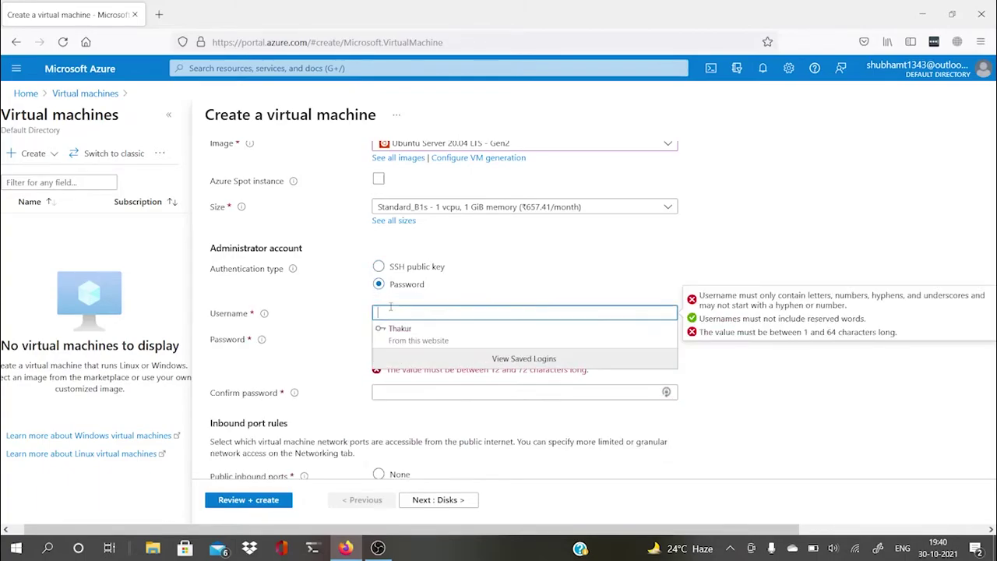
text(admin)
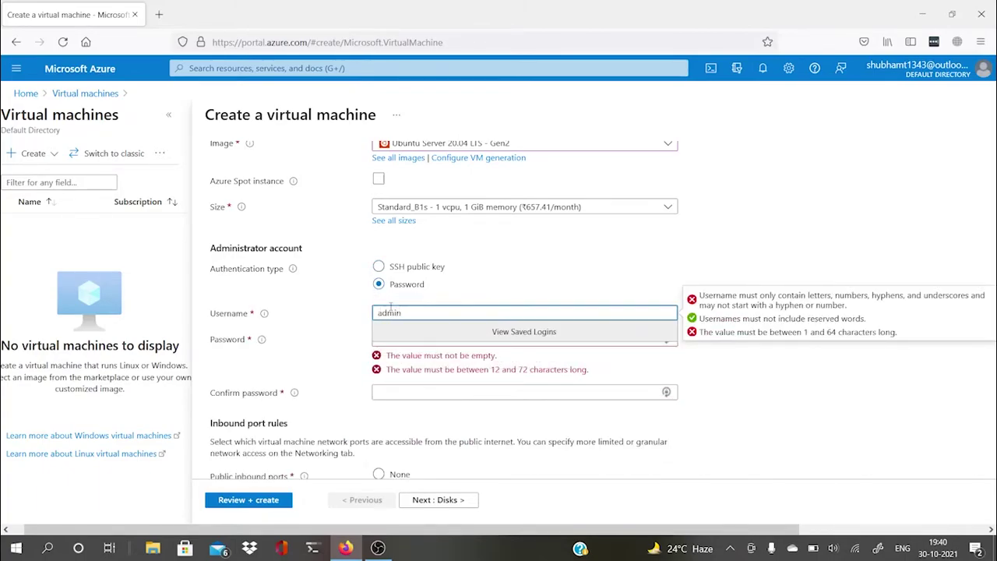
text(user)
click(486, 336)
Step: Enter and confirm the administrator password
click(479, 341)
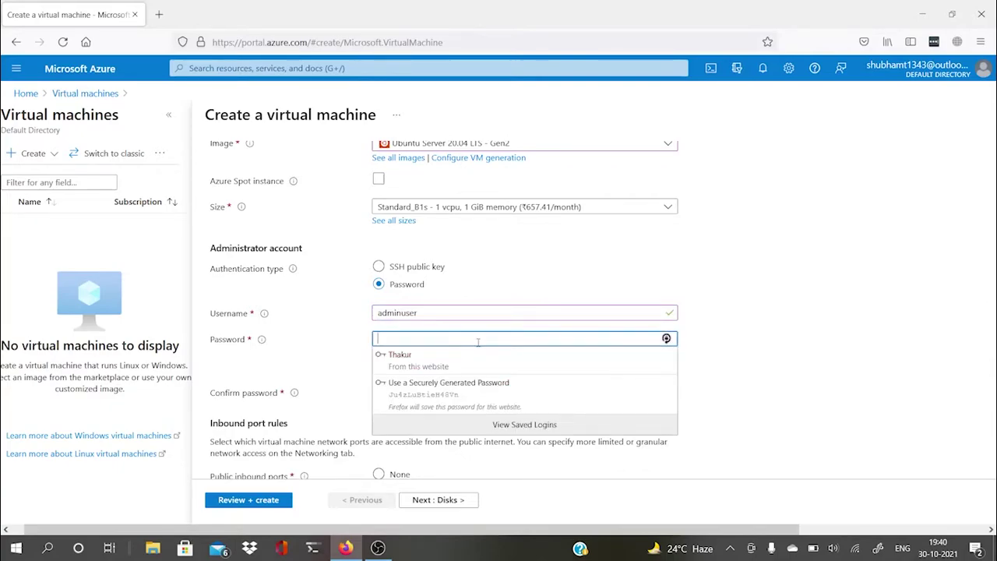
text(*********)
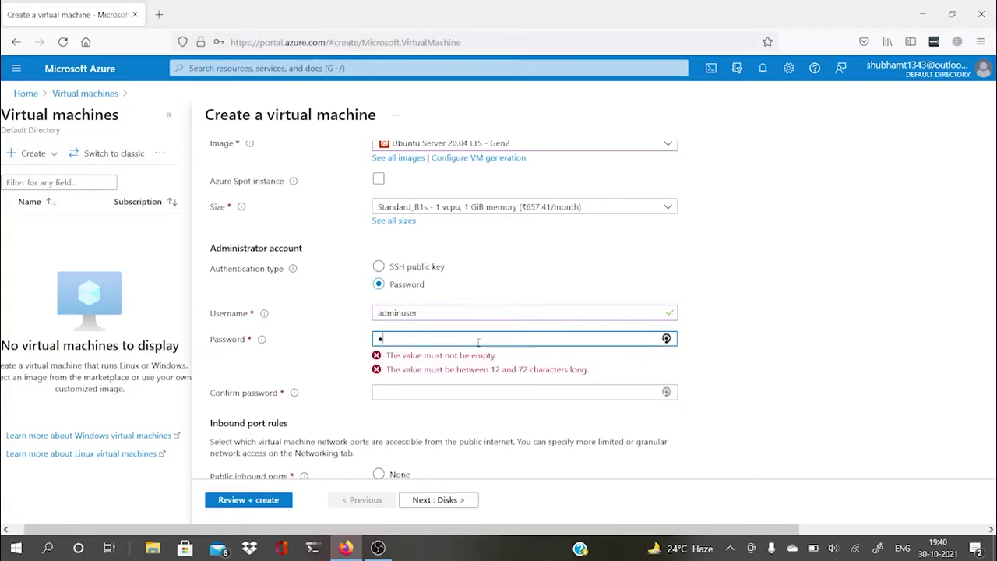
text(****)
click(465, 369)
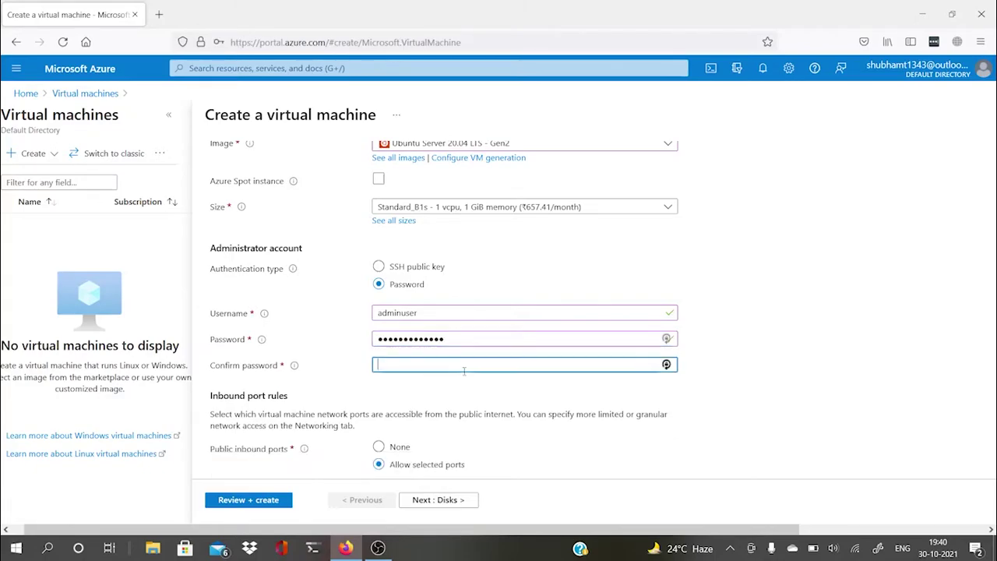
text(*************)
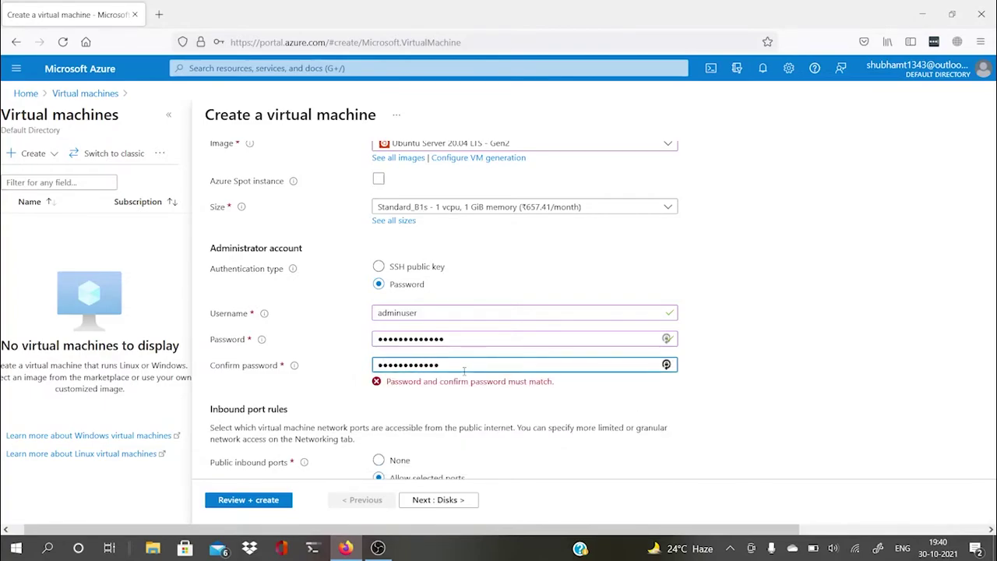
click(763, 398)
scroll(764, 398, down, 3)
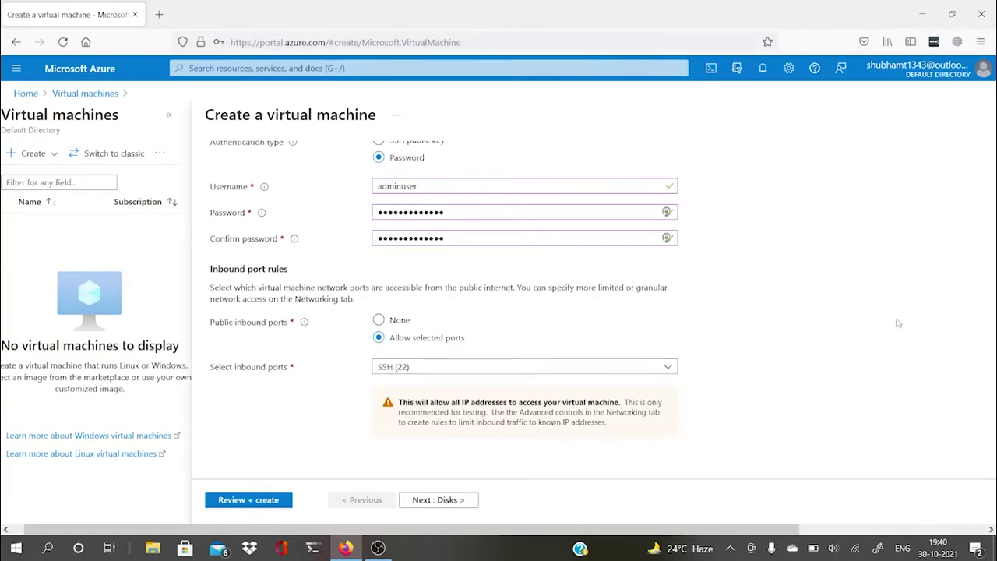
scroll(774, 345, up, 10)
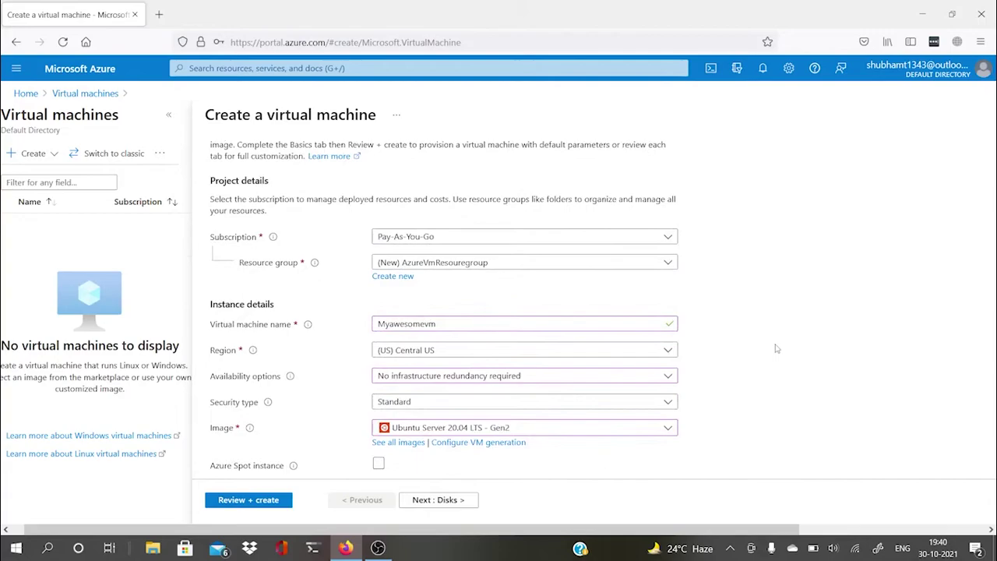
Step: Move to the Disks tab and review the default 30 GiB Premium SSD OS disk
click(437, 502)
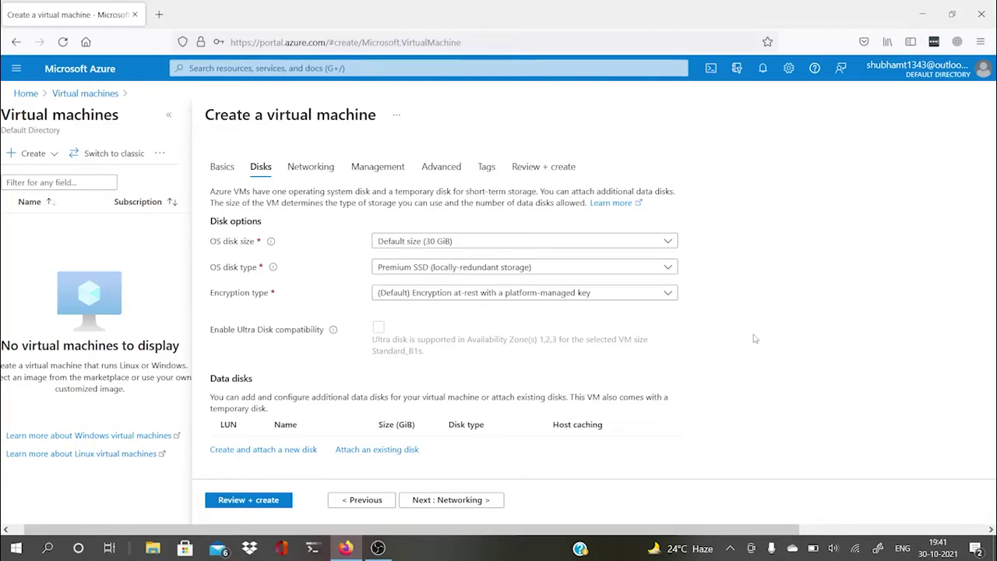
scroll(756, 337, down, 1)
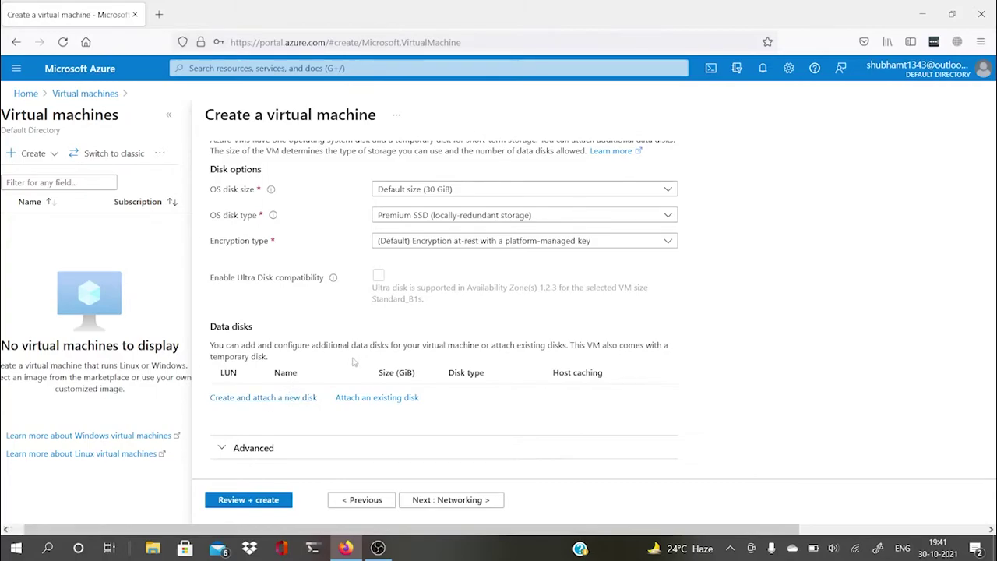
Step: Review the Networking tab's virtual network, subnet 10.0.0.0/24 and SSH (22) rule, then continue to Management
click(459, 499)
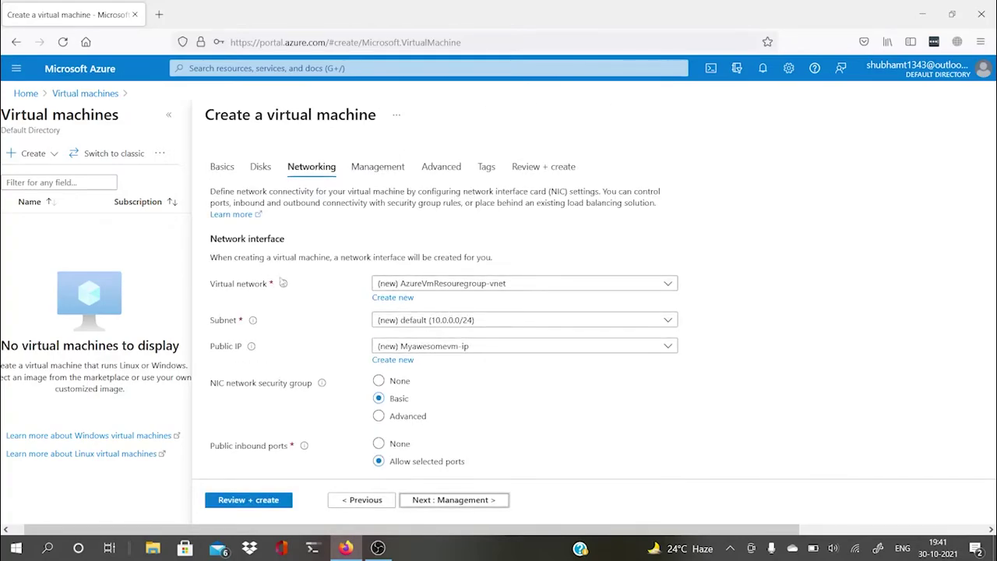
mouse_move(282, 284)
scroll(513, 468, down, 3)
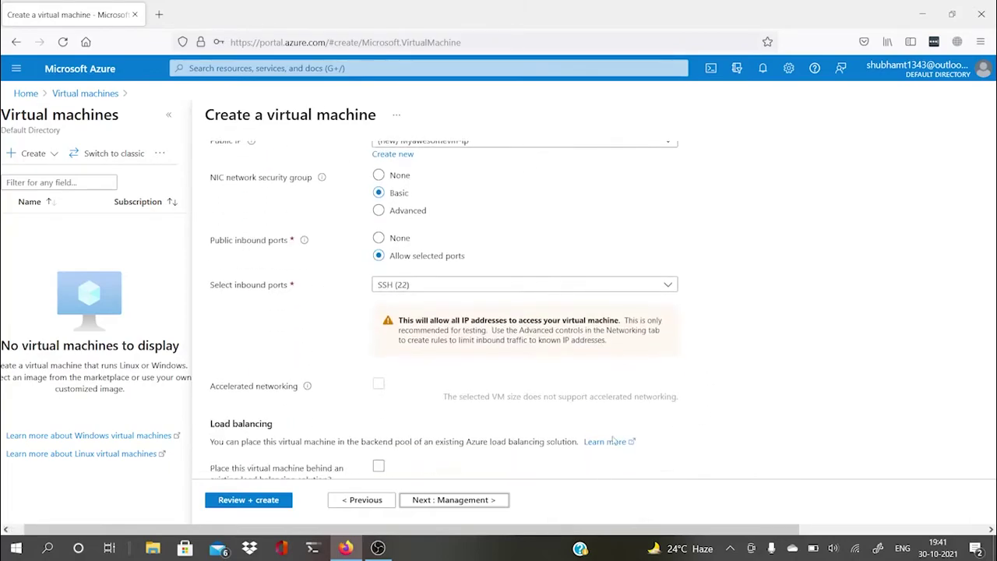
click(467, 502)
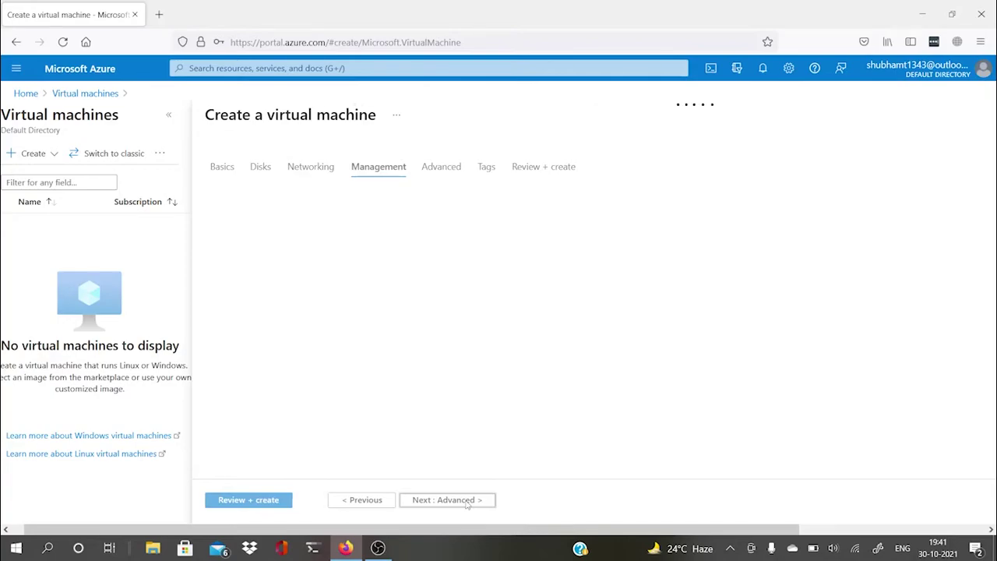
Step: Leave Management and Advanced settings, including Custom data, at defaults and reach the Tags tab
scroll(439, 307, down, 3)
click(450, 501)
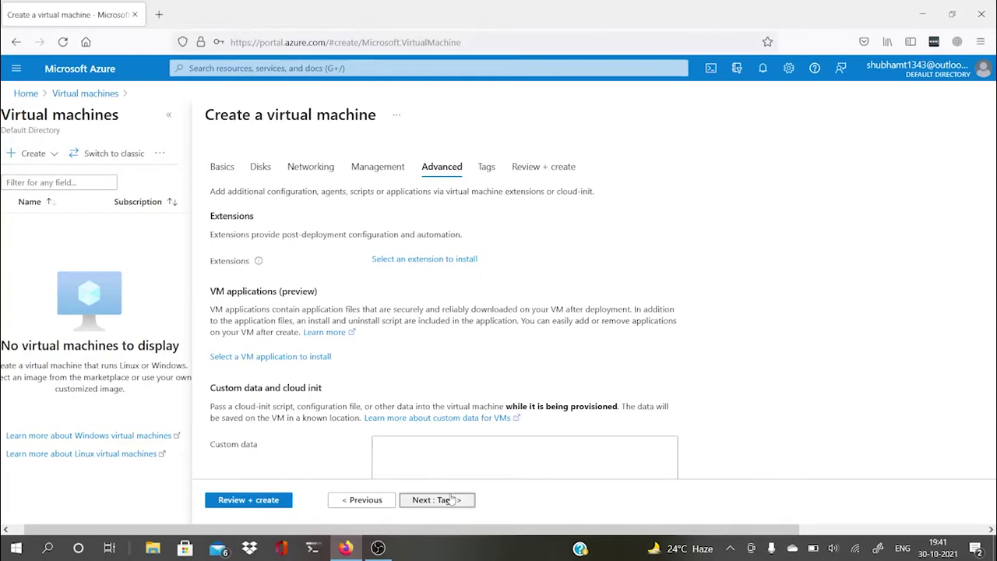
scroll(382, 362, down, 3)
click(403, 251)
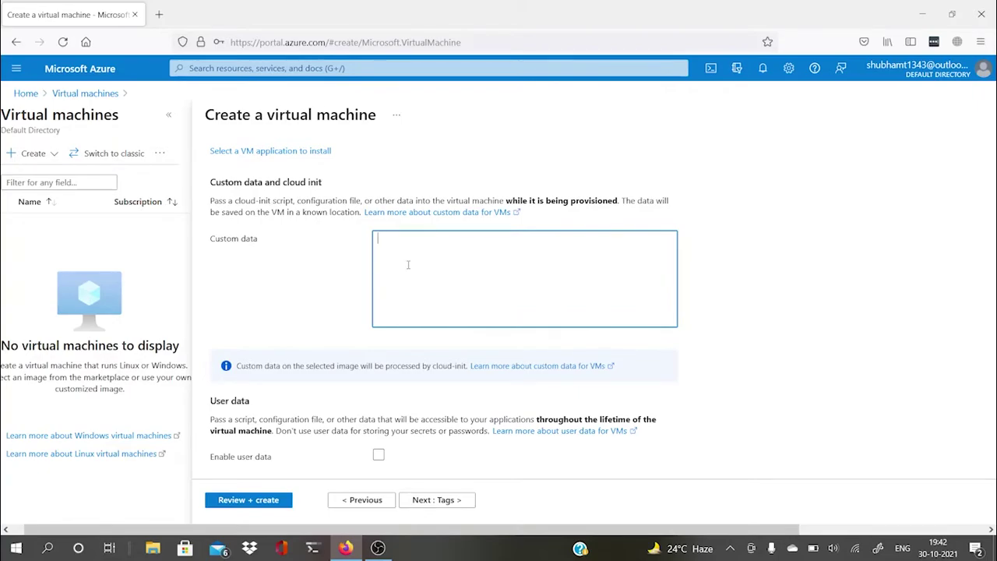
click(435, 500)
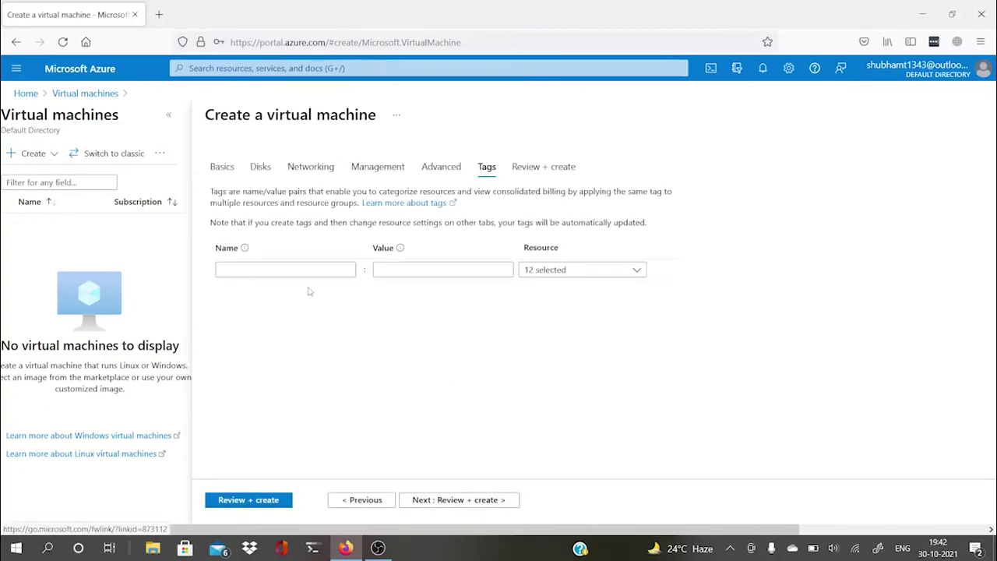
Step: Add the tag Department with value IT
click(292, 265)
text(D)
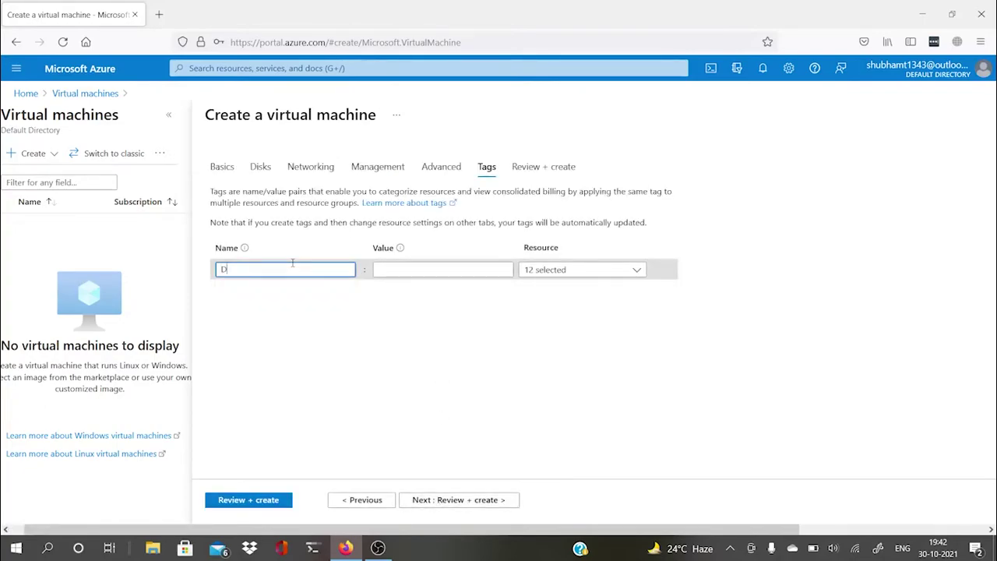
text(epartment)
key(Tab)
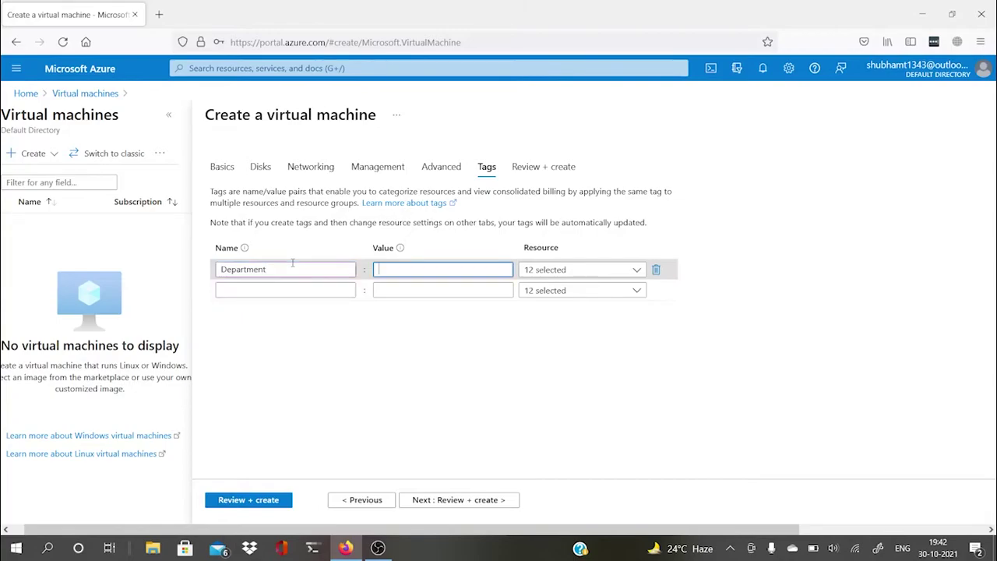
text(IT)
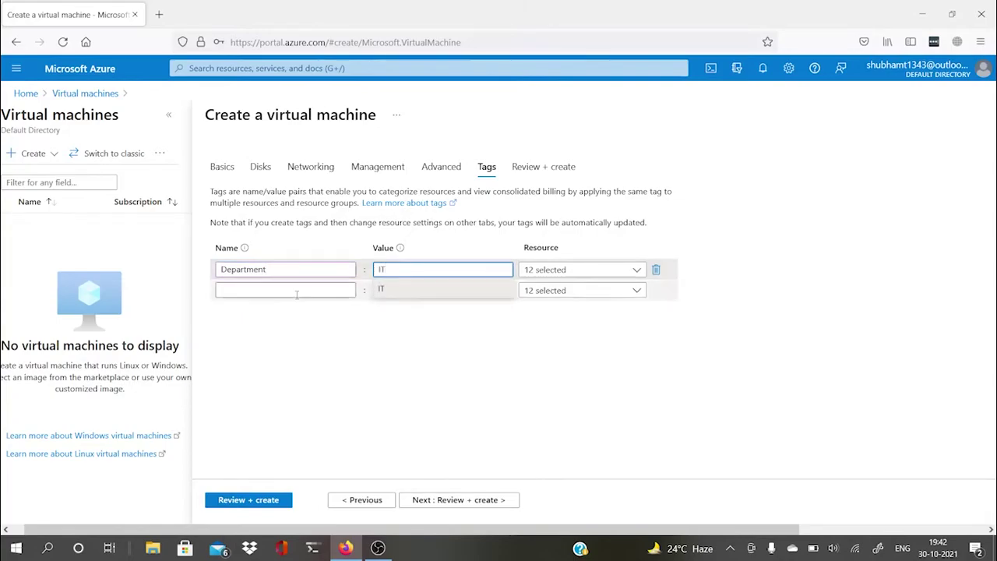
click(297, 291)
Step: Add a second tag, Team, with a cyber security value
text(Team)
key(Tab)
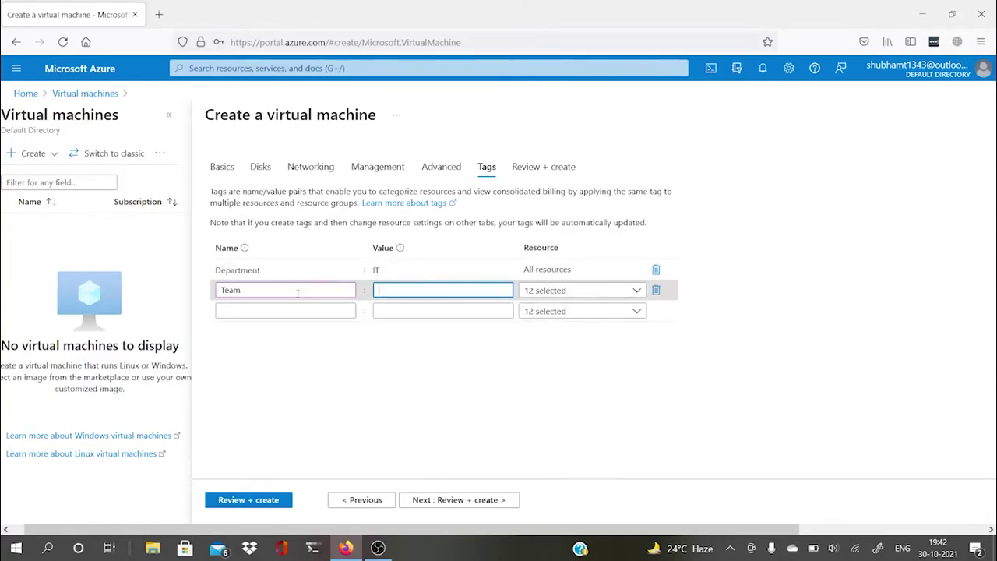
text(Cyber S)
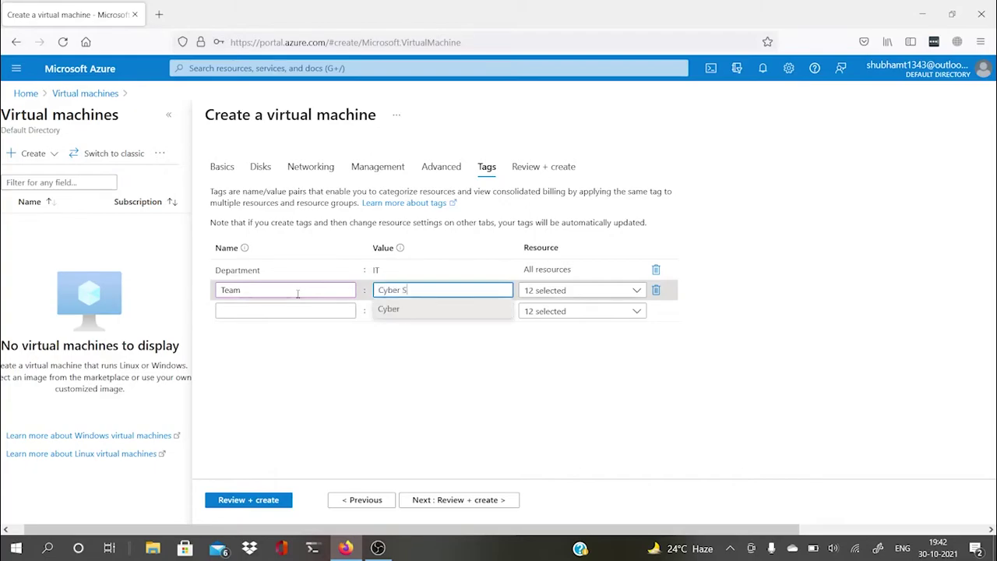
key(BackSpace)
key(BackSpace)
click(363, 383)
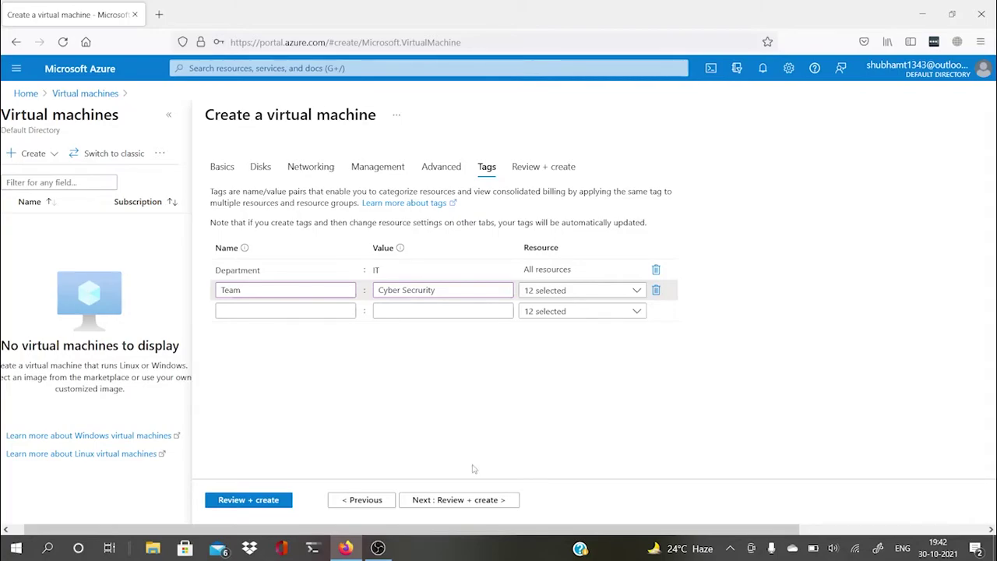
Step: Go to Review + create and enter the preferred phone number
click(460, 500)
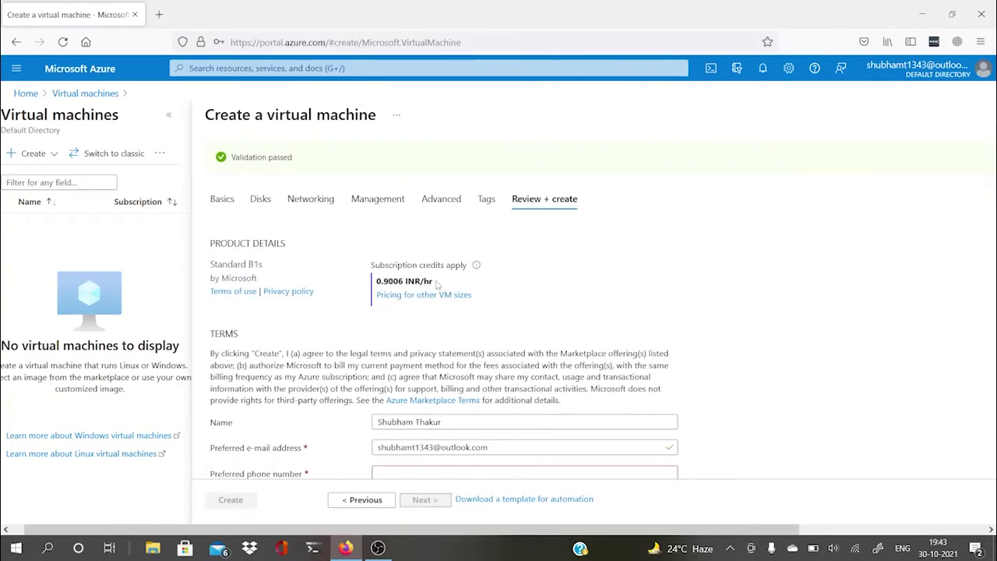
scroll(460, 301, down, 3)
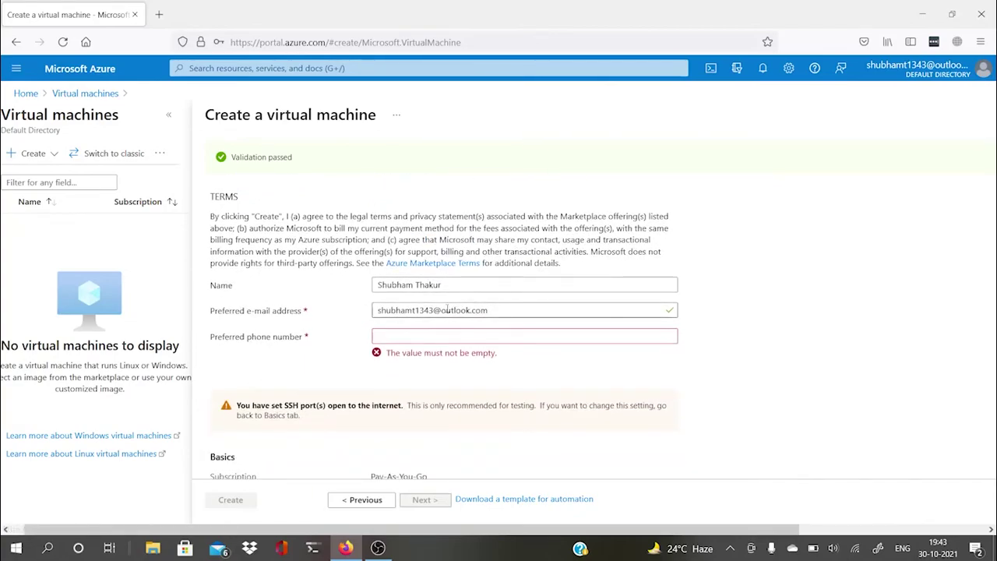
click(406, 337)
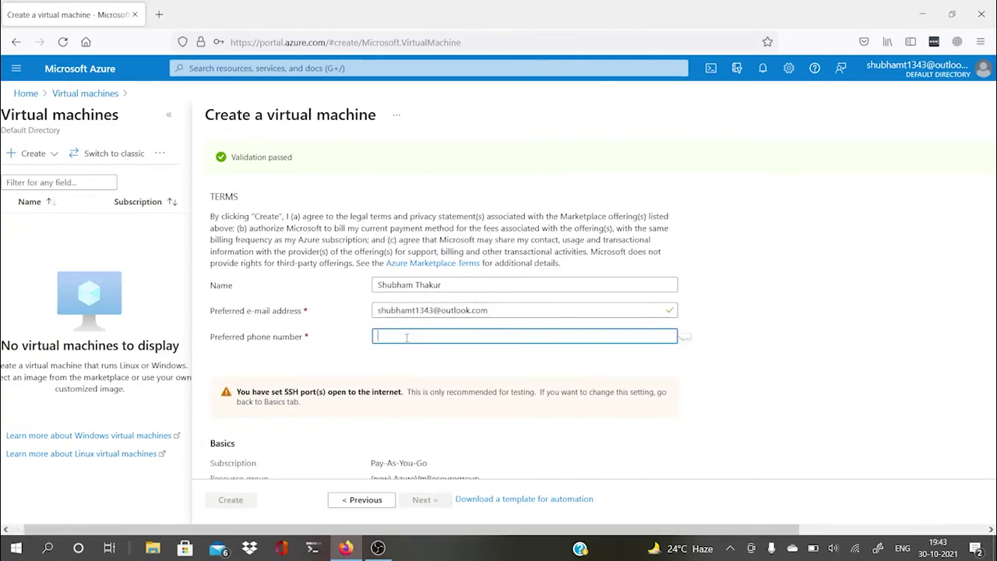
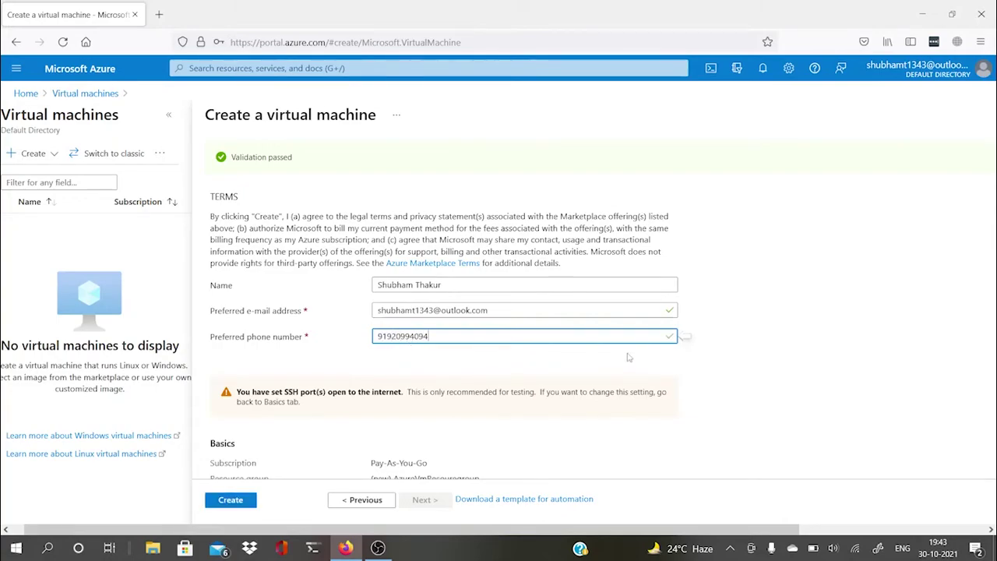
click(774, 407)
Step: Review the validated summary and create the Myawesomevm virtual machine
scroll(754, 388, up, 2)
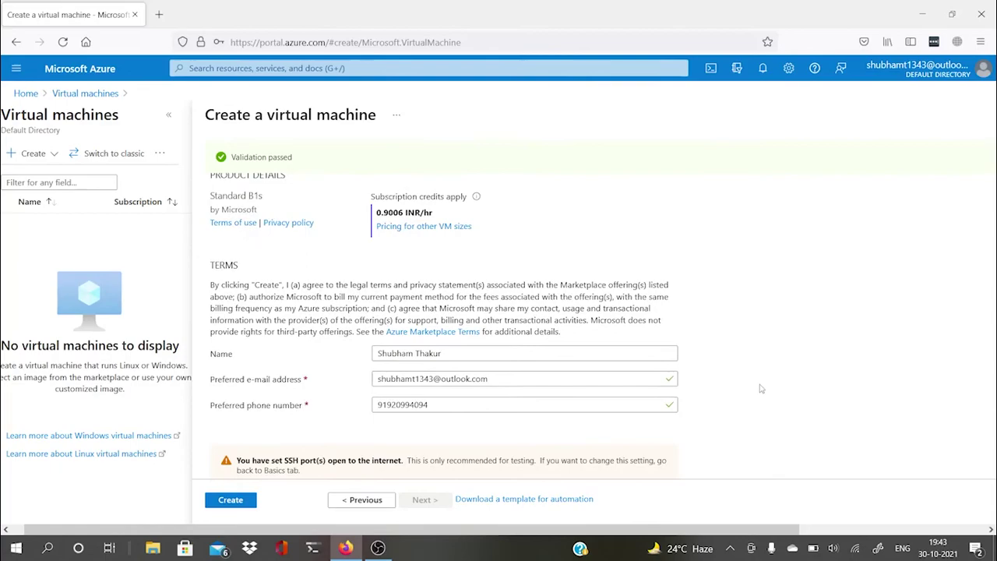
scroll(378, 374, down, 1)
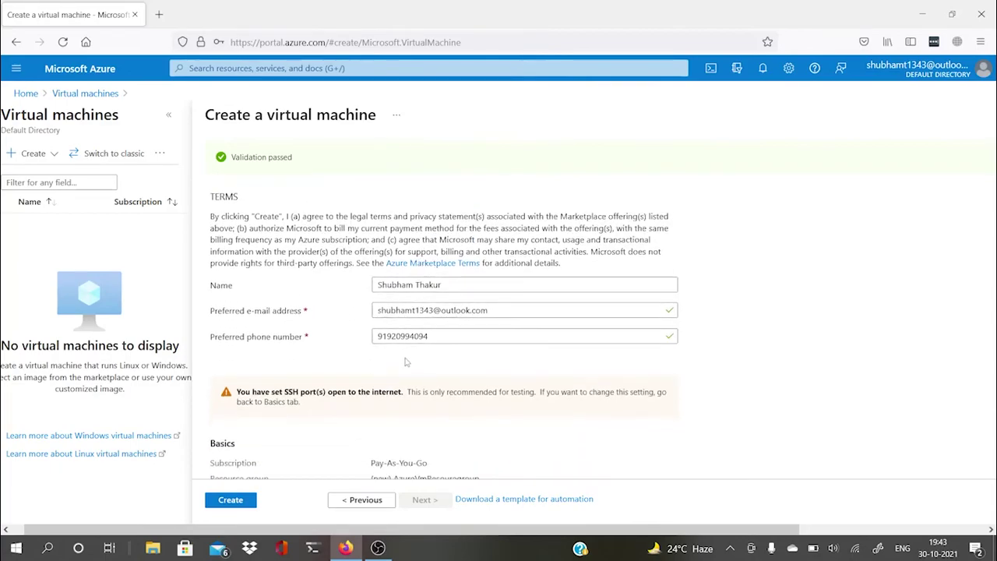
scroll(467, 350, down, 3)
scroll(498, 345, up, 4)
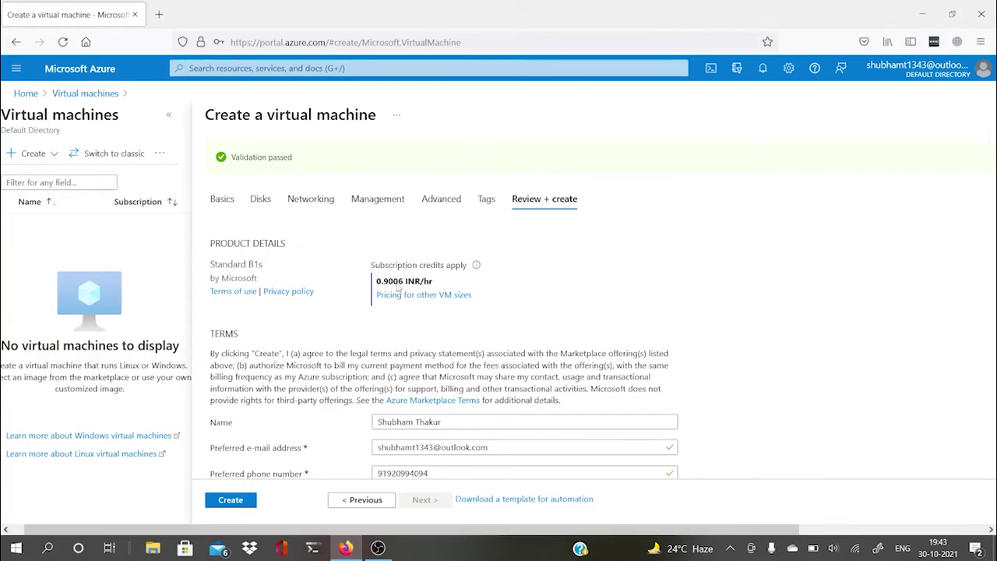
scroll(853, 296, down, 5)
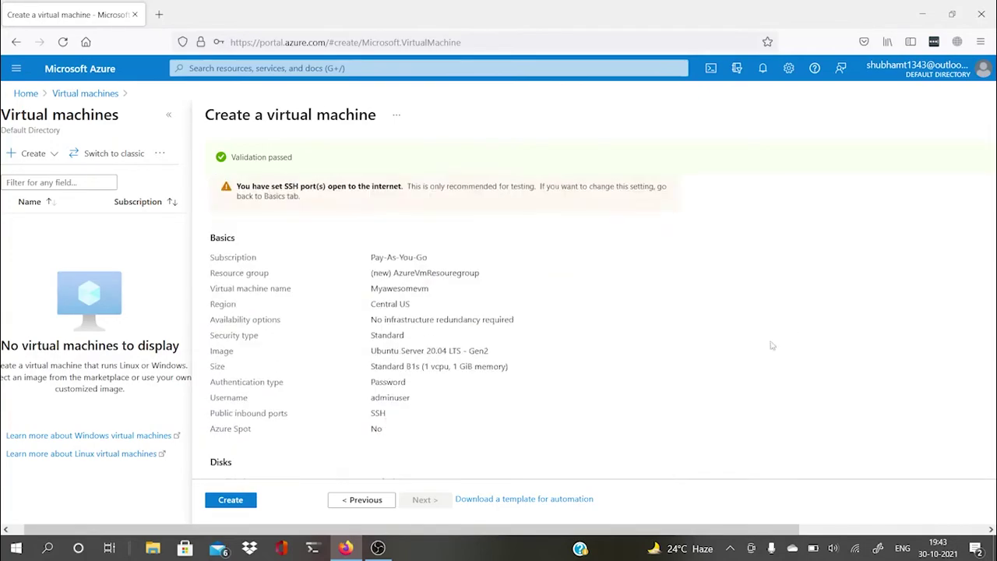
click(234, 498)
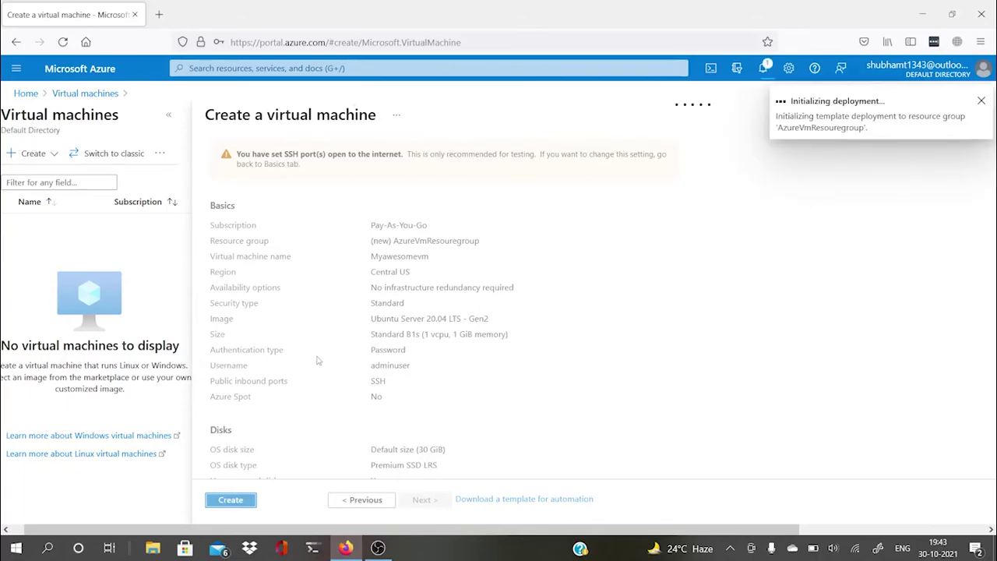
Step: Watch the Myawesomevm deployment complete in Notifications, declining Firefox's save-login prompt
click(763, 68)
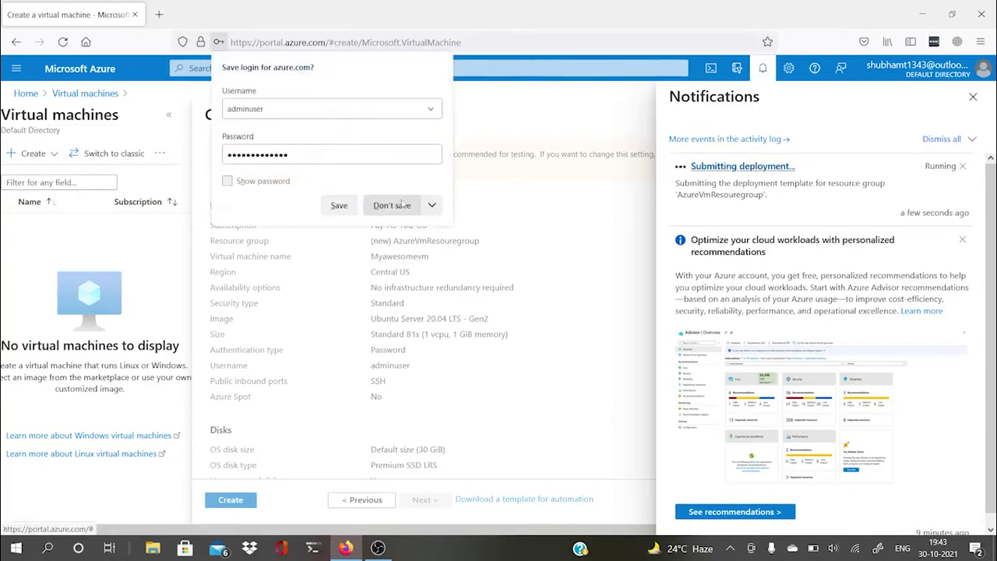
click(405, 203)
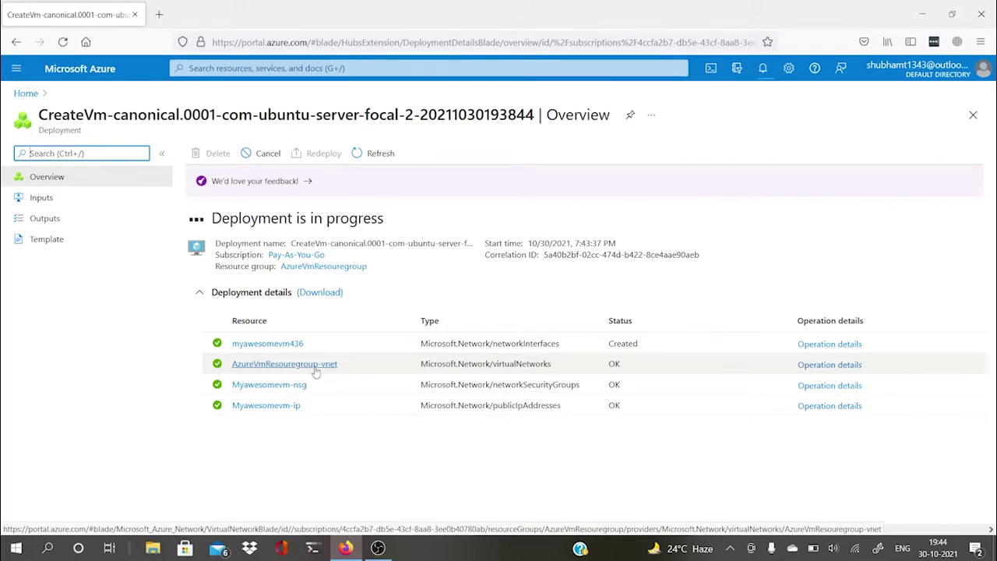
drag(312, 351, 227, 357)
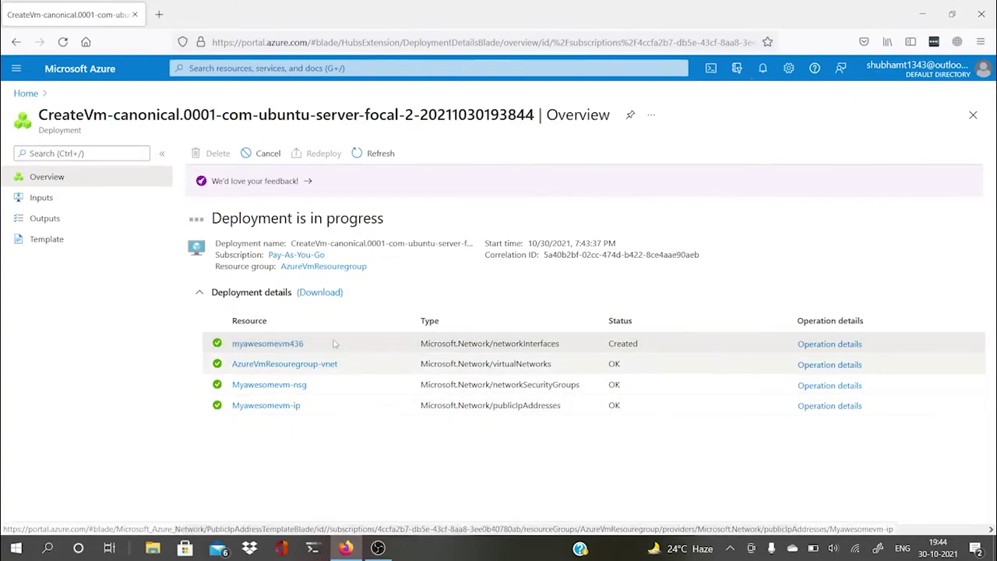
drag(299, 412, 232, 421)
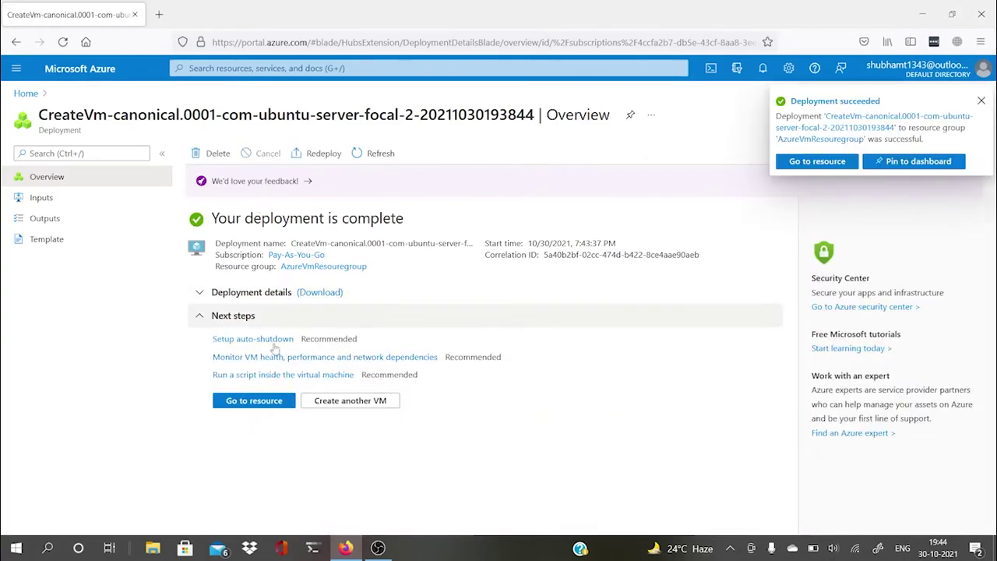
Step: Open Myawesomevm's Overview, check its Essentials, and copy public IP 52.165.4.56
click(262, 404)
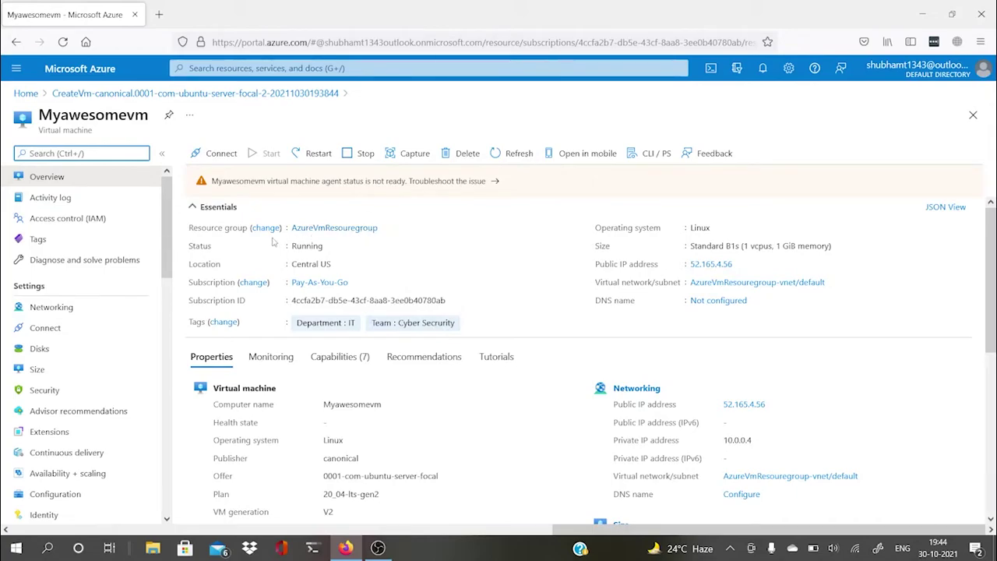
click(384, 227)
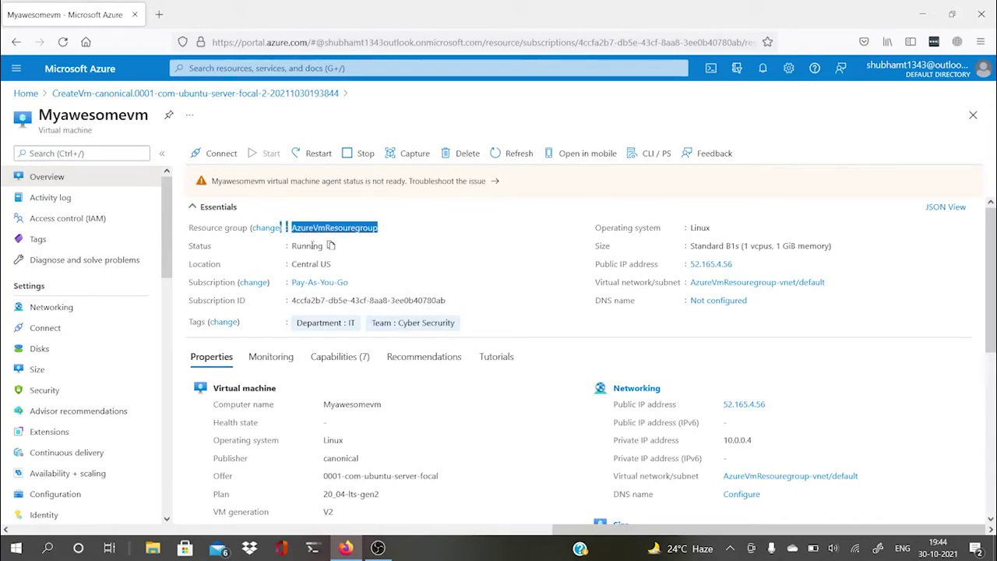
click(331, 246)
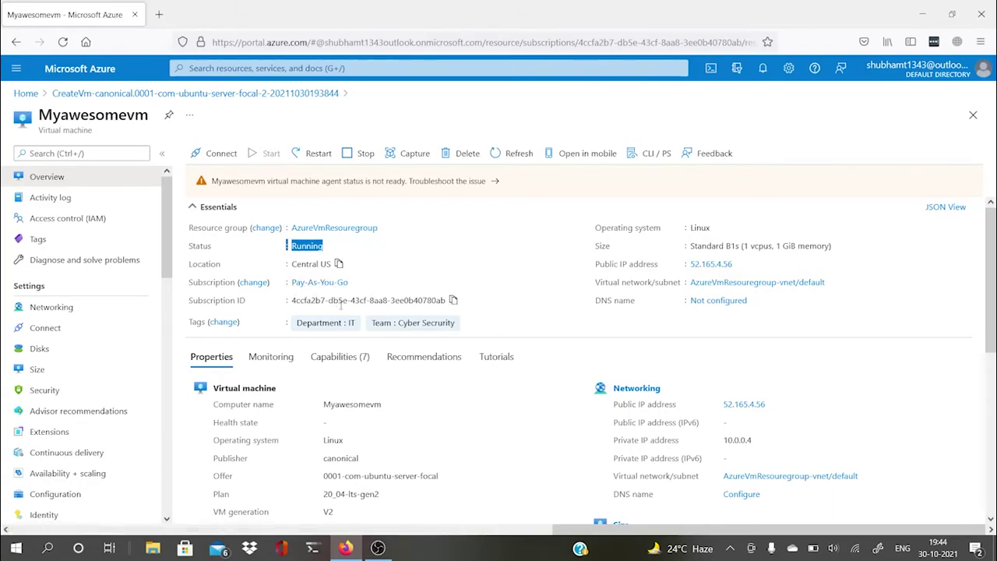
drag(710, 228, 832, 245)
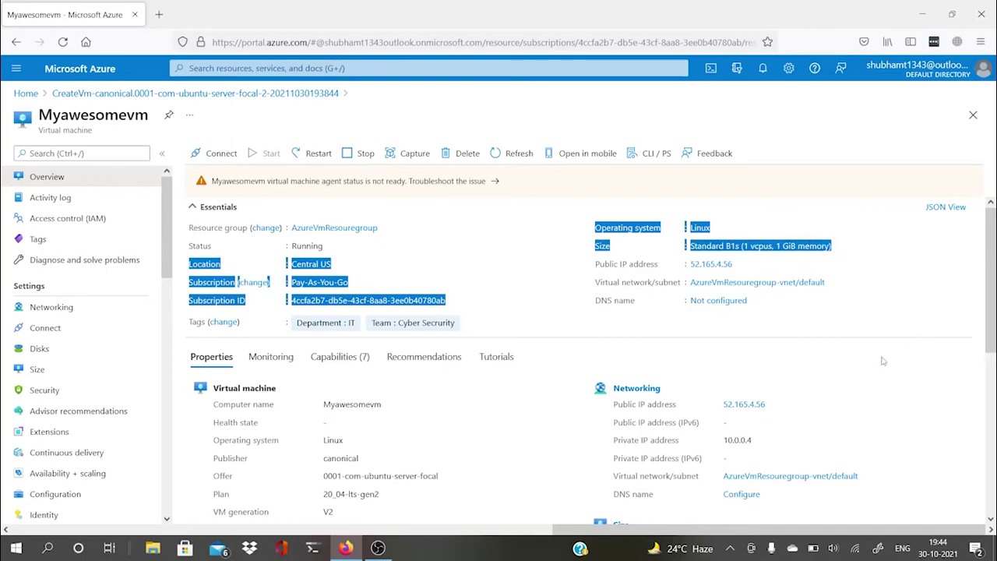
click(754, 300)
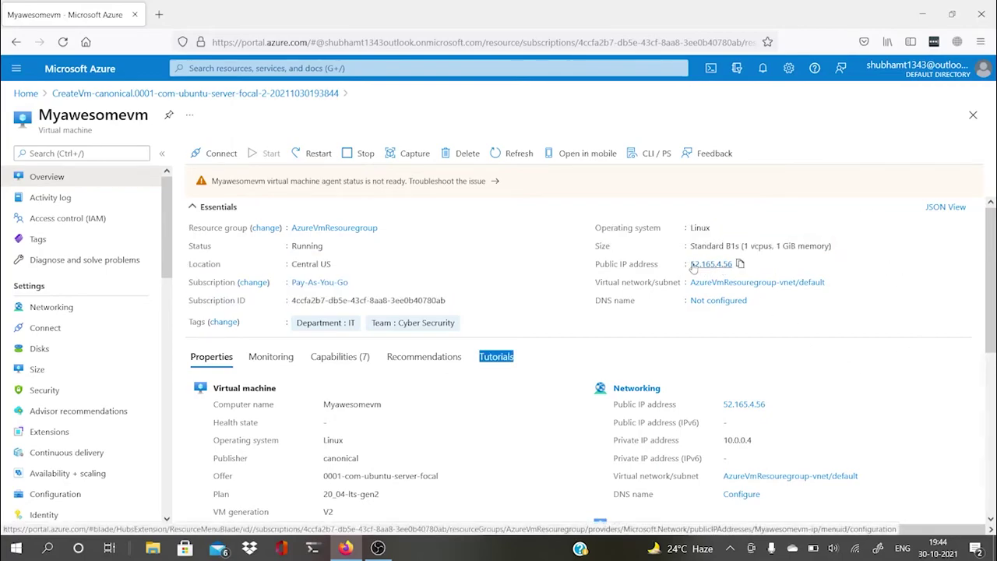
drag(691, 266, 736, 266)
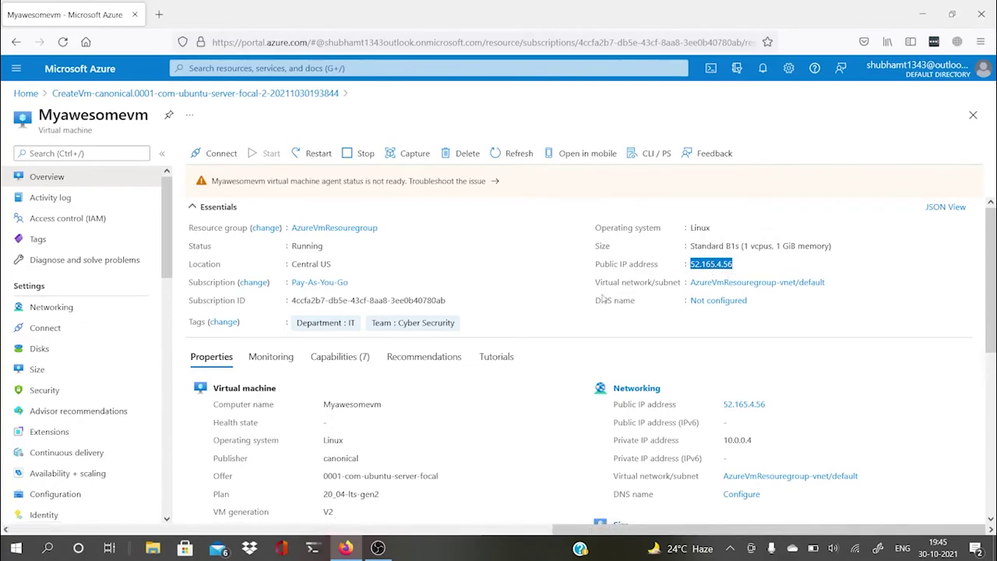
Step: Launch Windows Terminal from the Start search
key(super)
text(termi)
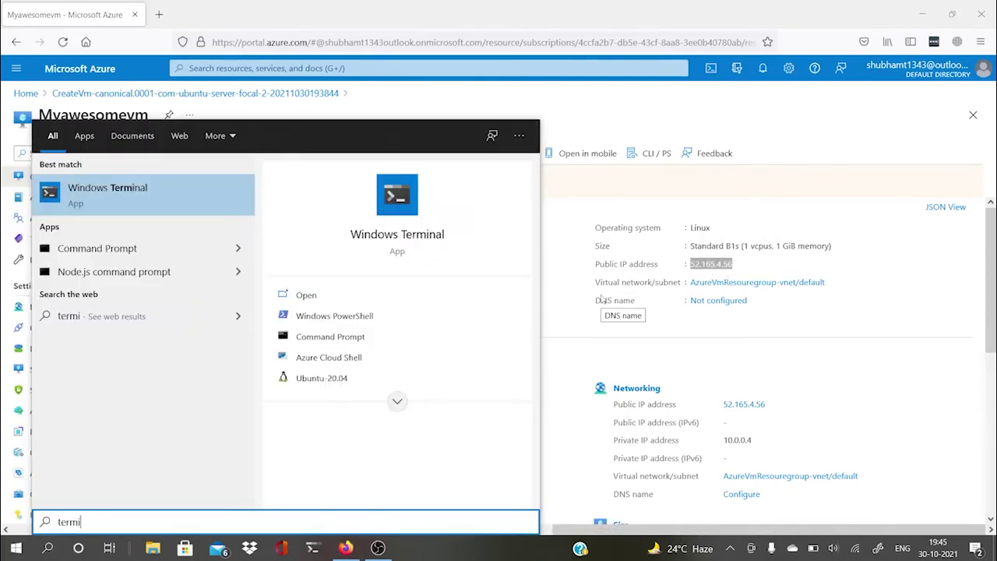
click(168, 187)
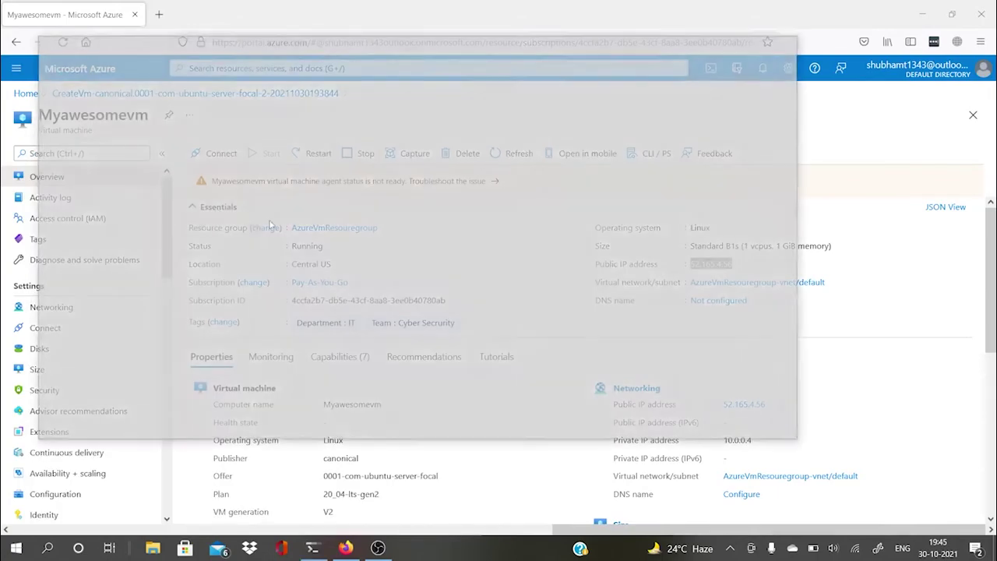
text(s)
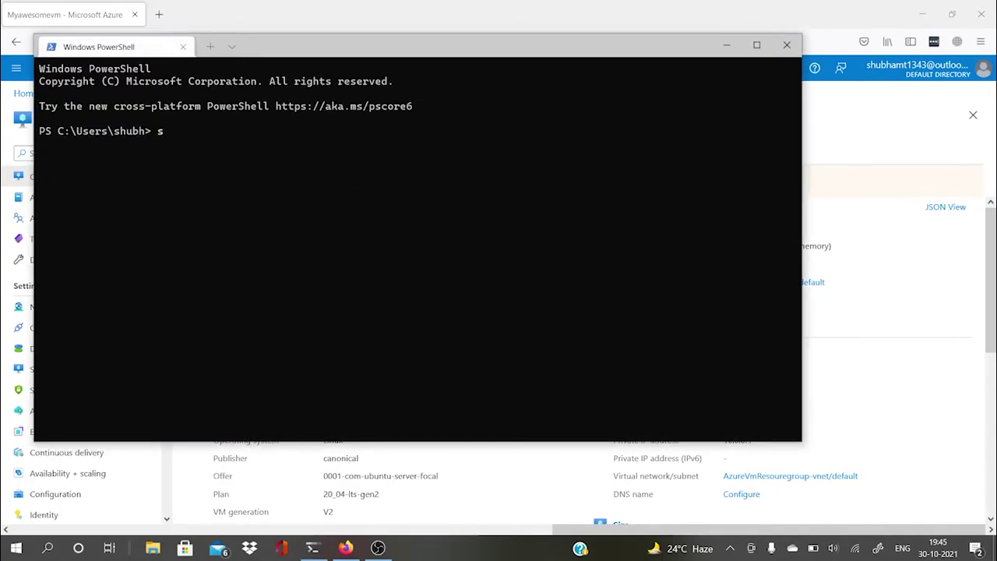
text(sh adminuser@)
right_click(426, 146)
key(Return)
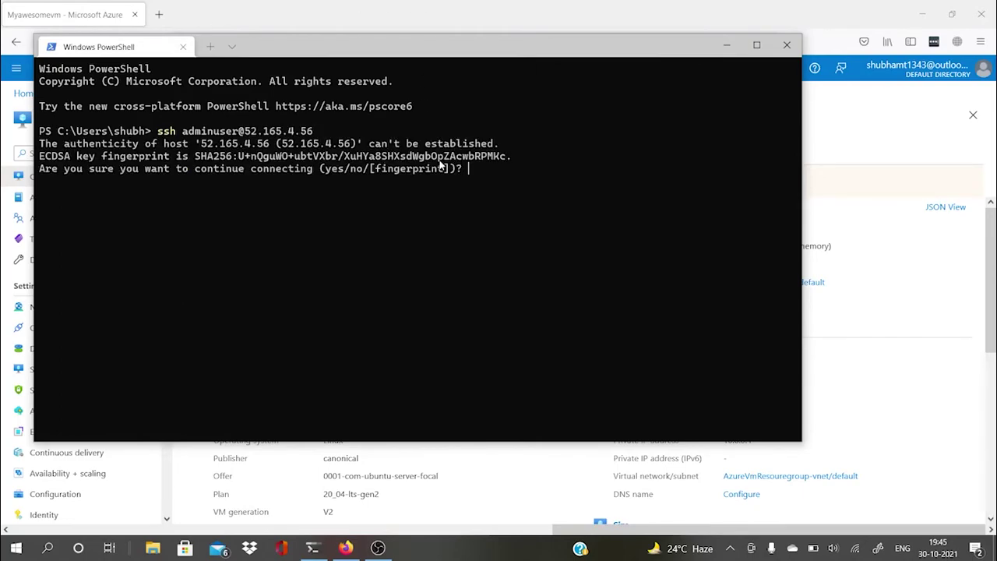
text(yes)
key(Return)
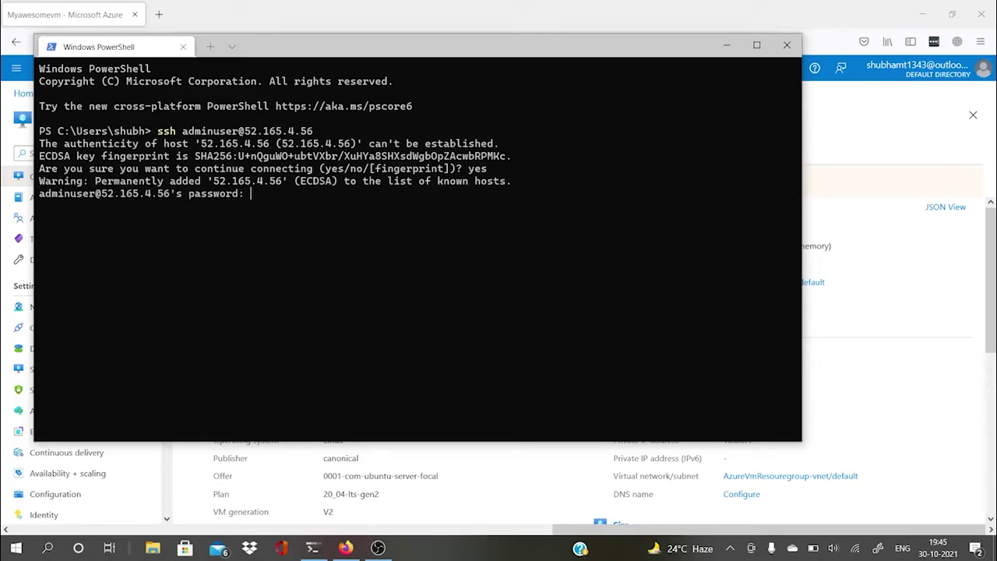
key(Return)
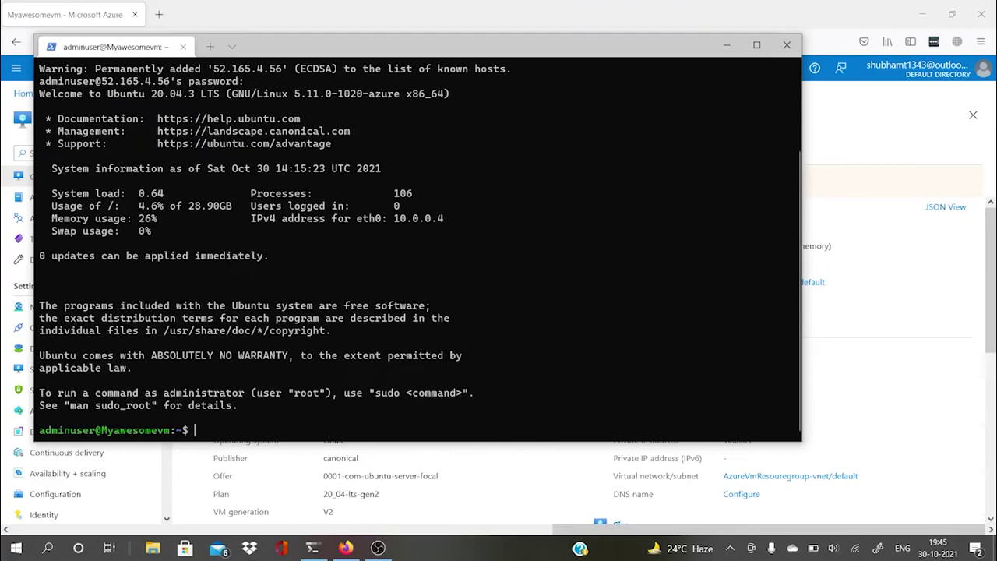
Step: Become root with sudo su -, run apt-get update -y, then minimize the terminal
text(sudo su -)
key(Return)
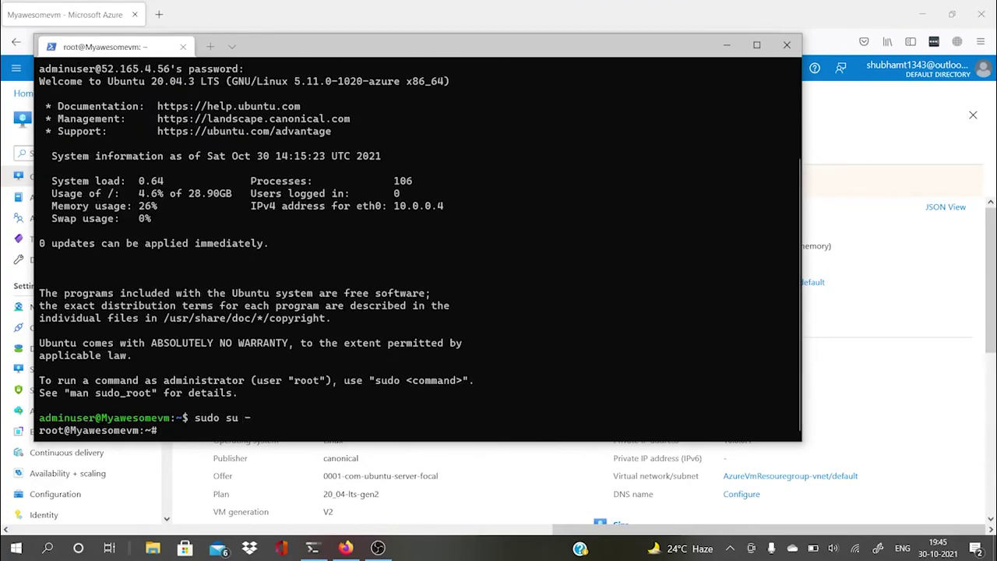
text(apt-get update -y)
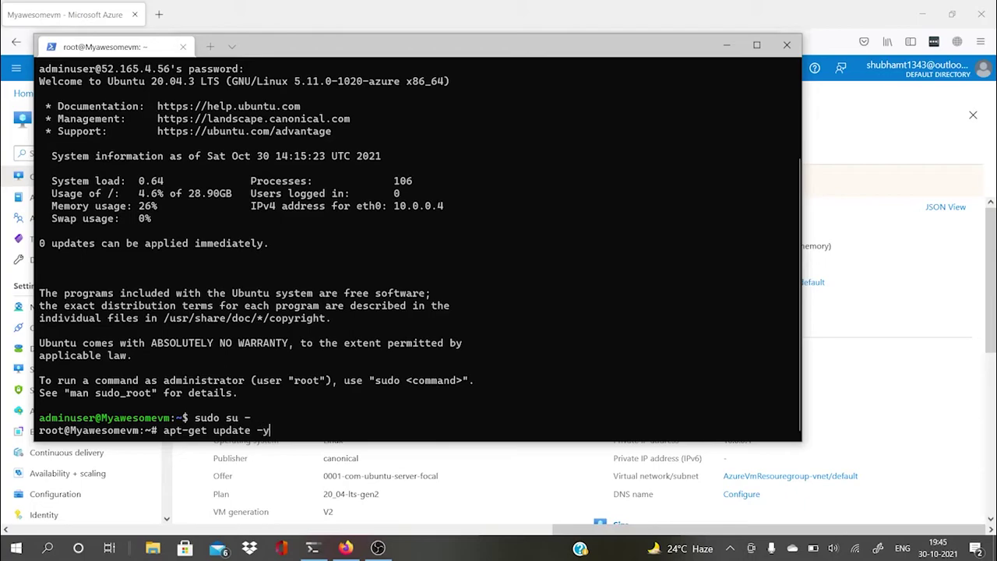
key(Return)
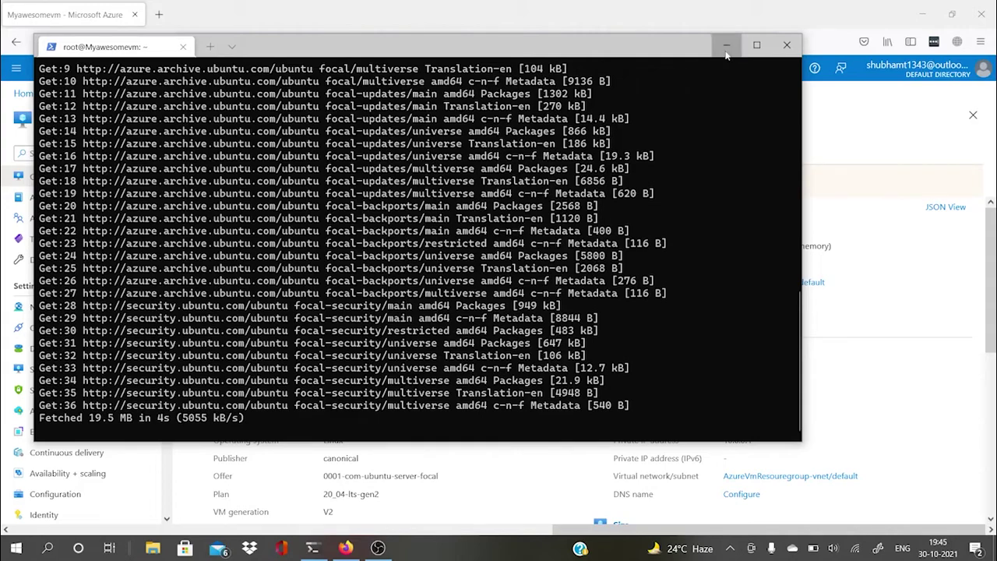
click(726, 44)
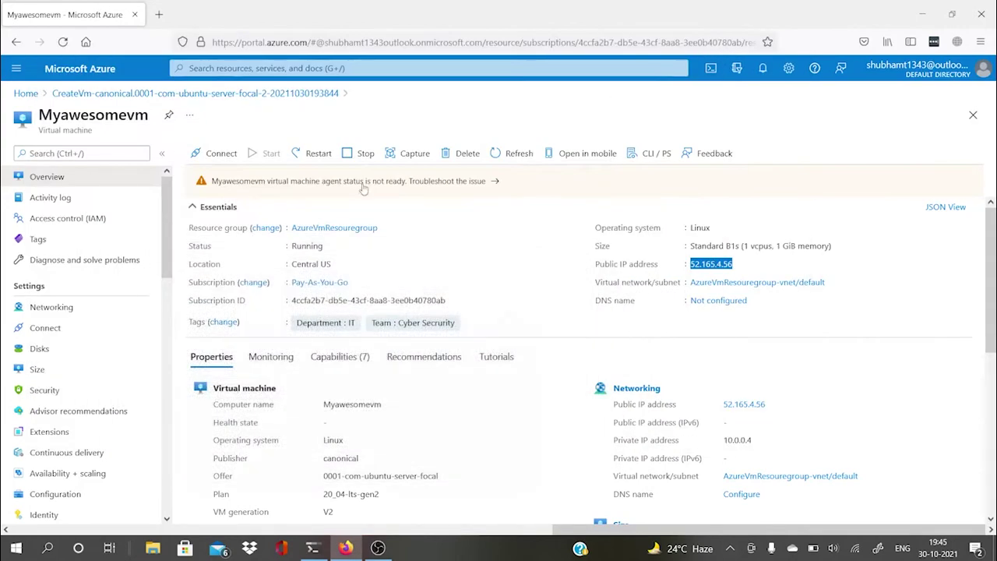
Step: Check Myawesomevm's inbound SSH port 22 rule, then view AllowVnetOutBound and AllowInternetOutBound outbound rules
click(51, 307)
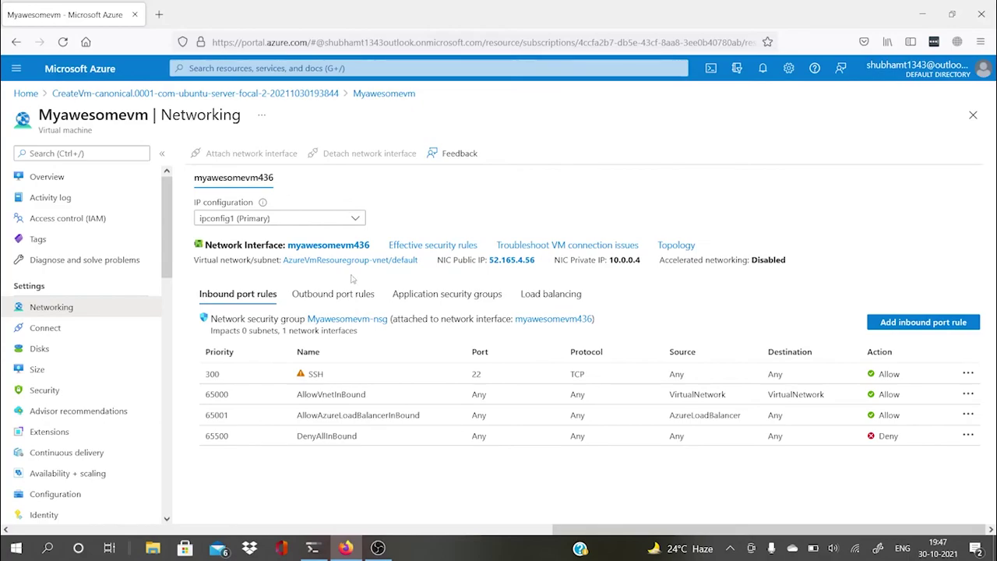
click(336, 294)
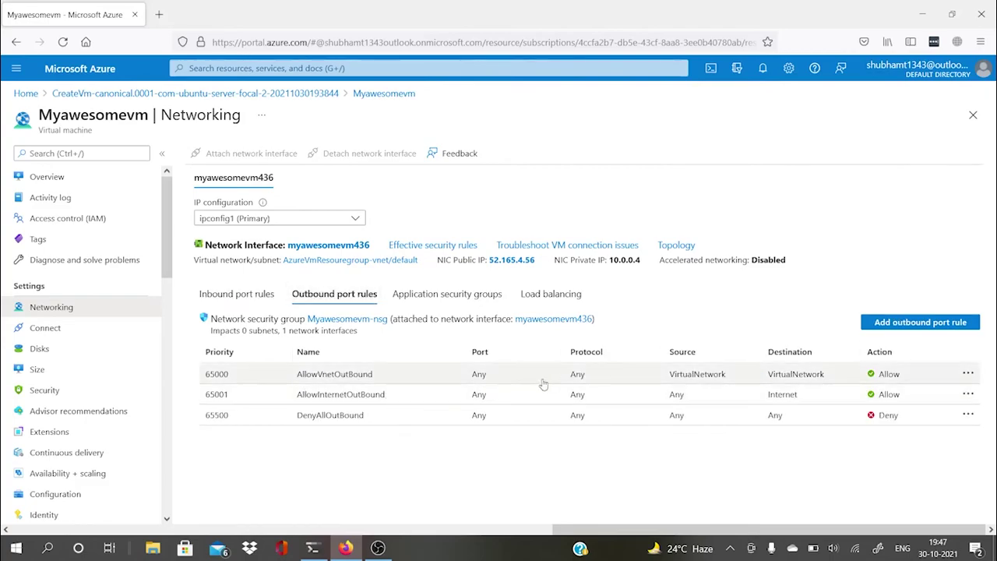
drag(285, 381, 379, 378)
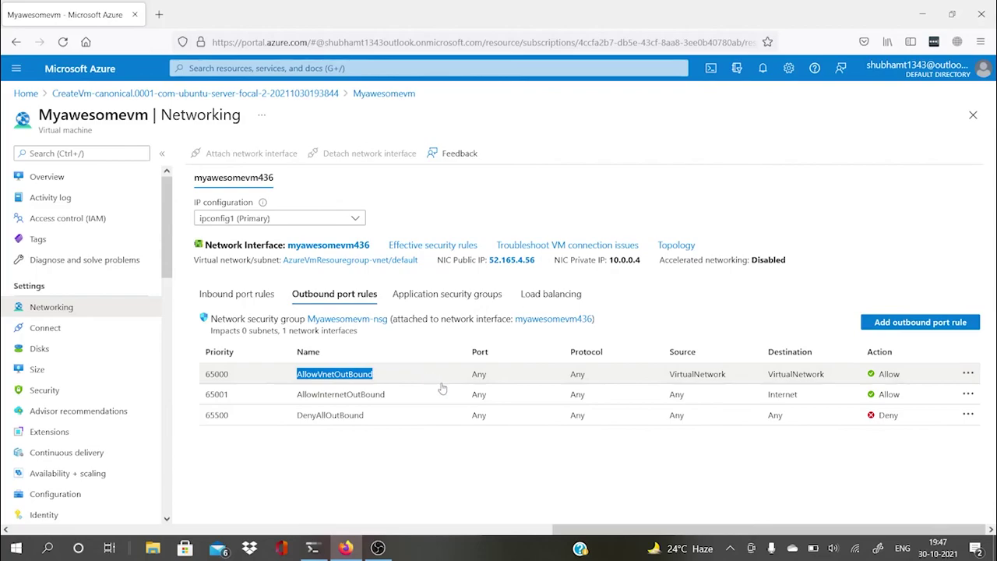
drag(288, 399, 419, 408)
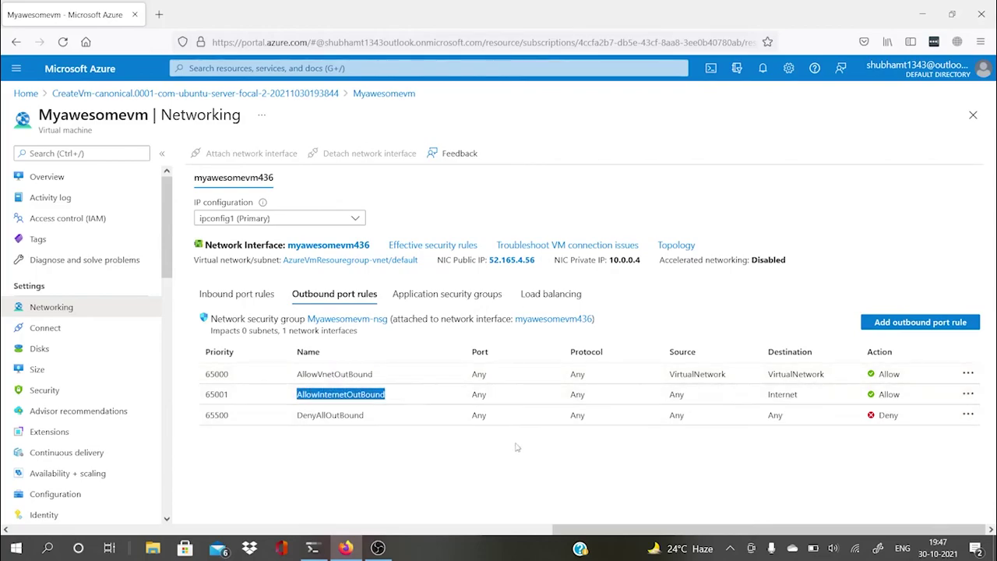
click(647, 466)
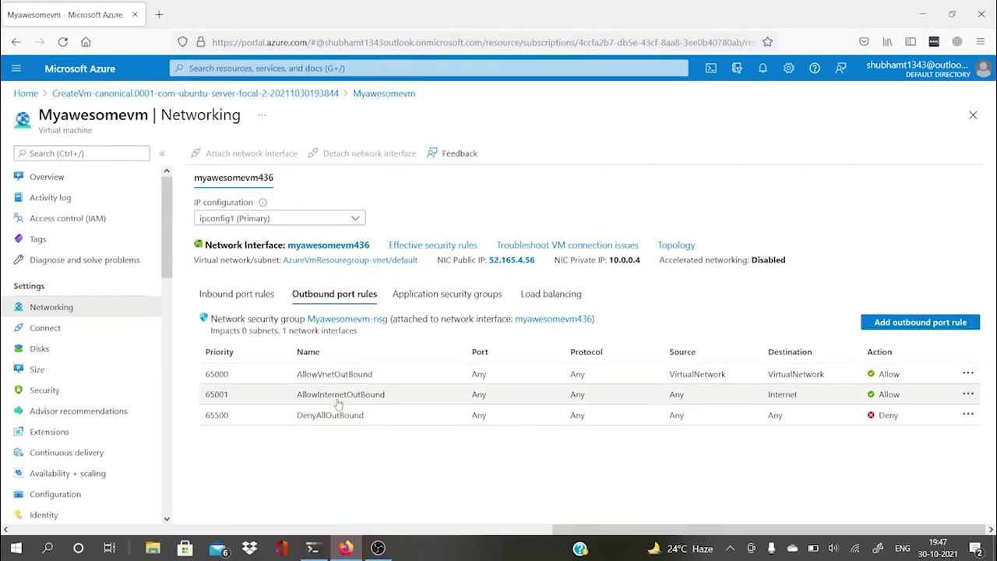